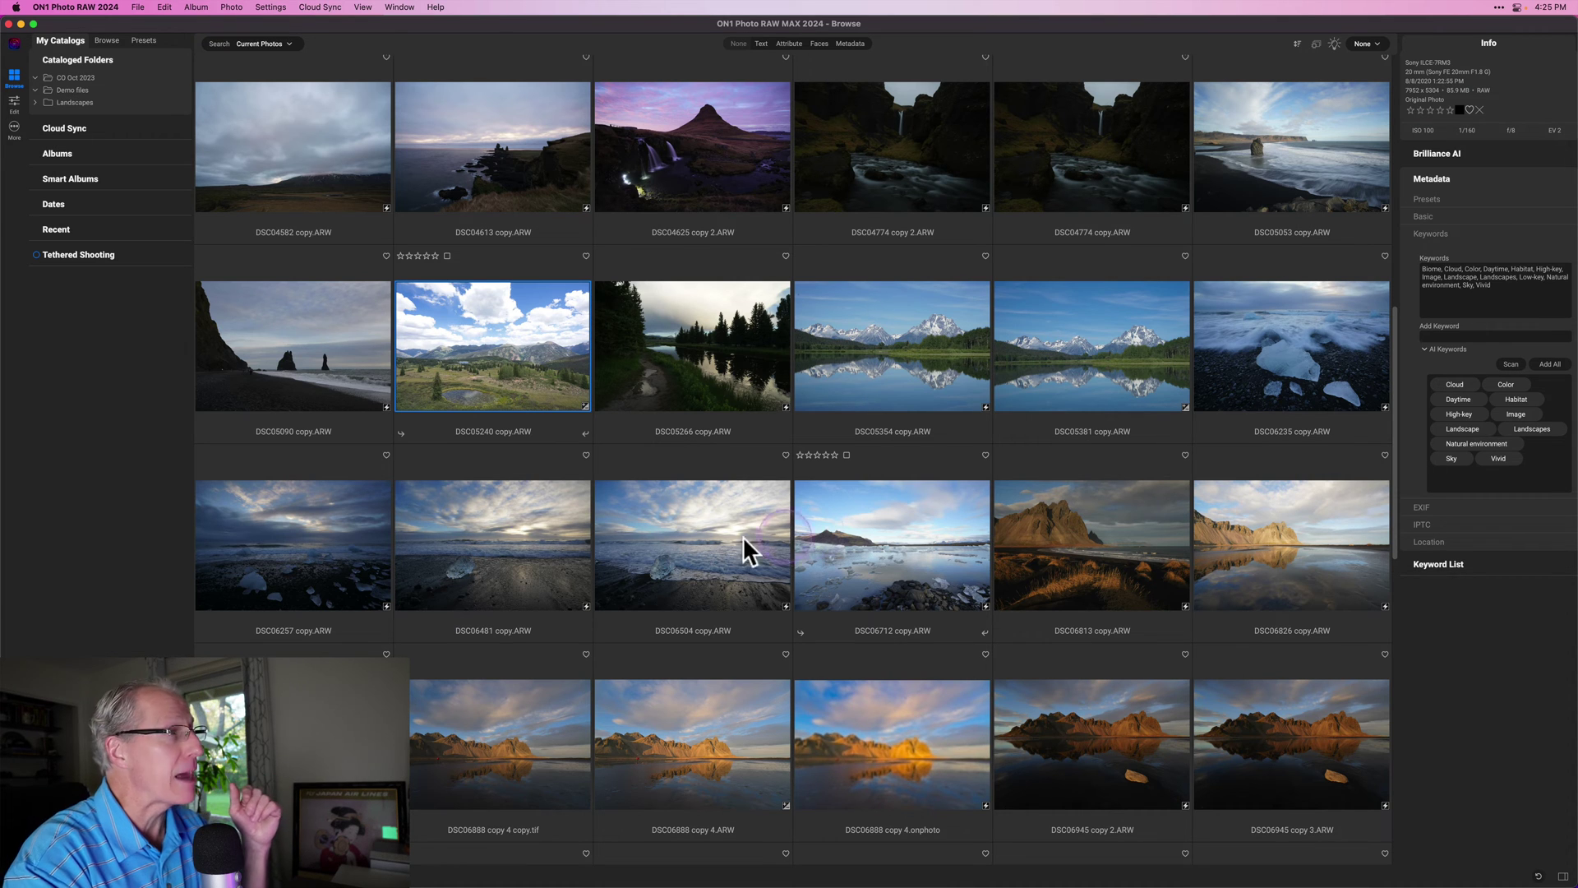
- Open the meadow photo DSC05240 copy.ARW in the Develop editing view
{"action": "left_click", "coordinate": [14, 128]}
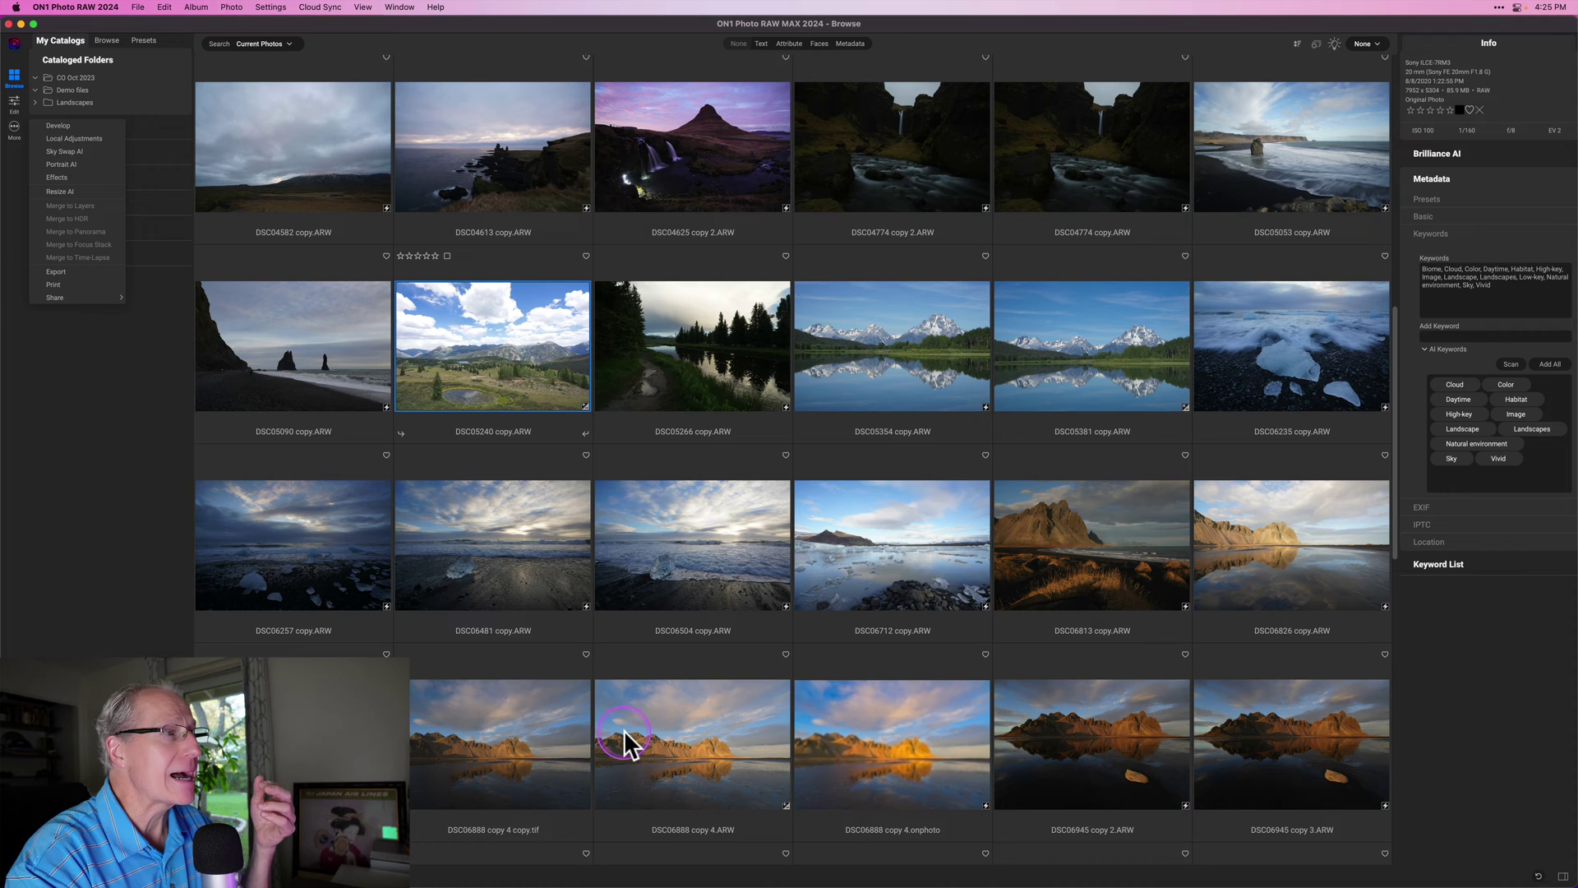
{"action": "left_click", "coordinate": [128, 530]}
{"action": "left_click", "coordinate": [128, 530]}
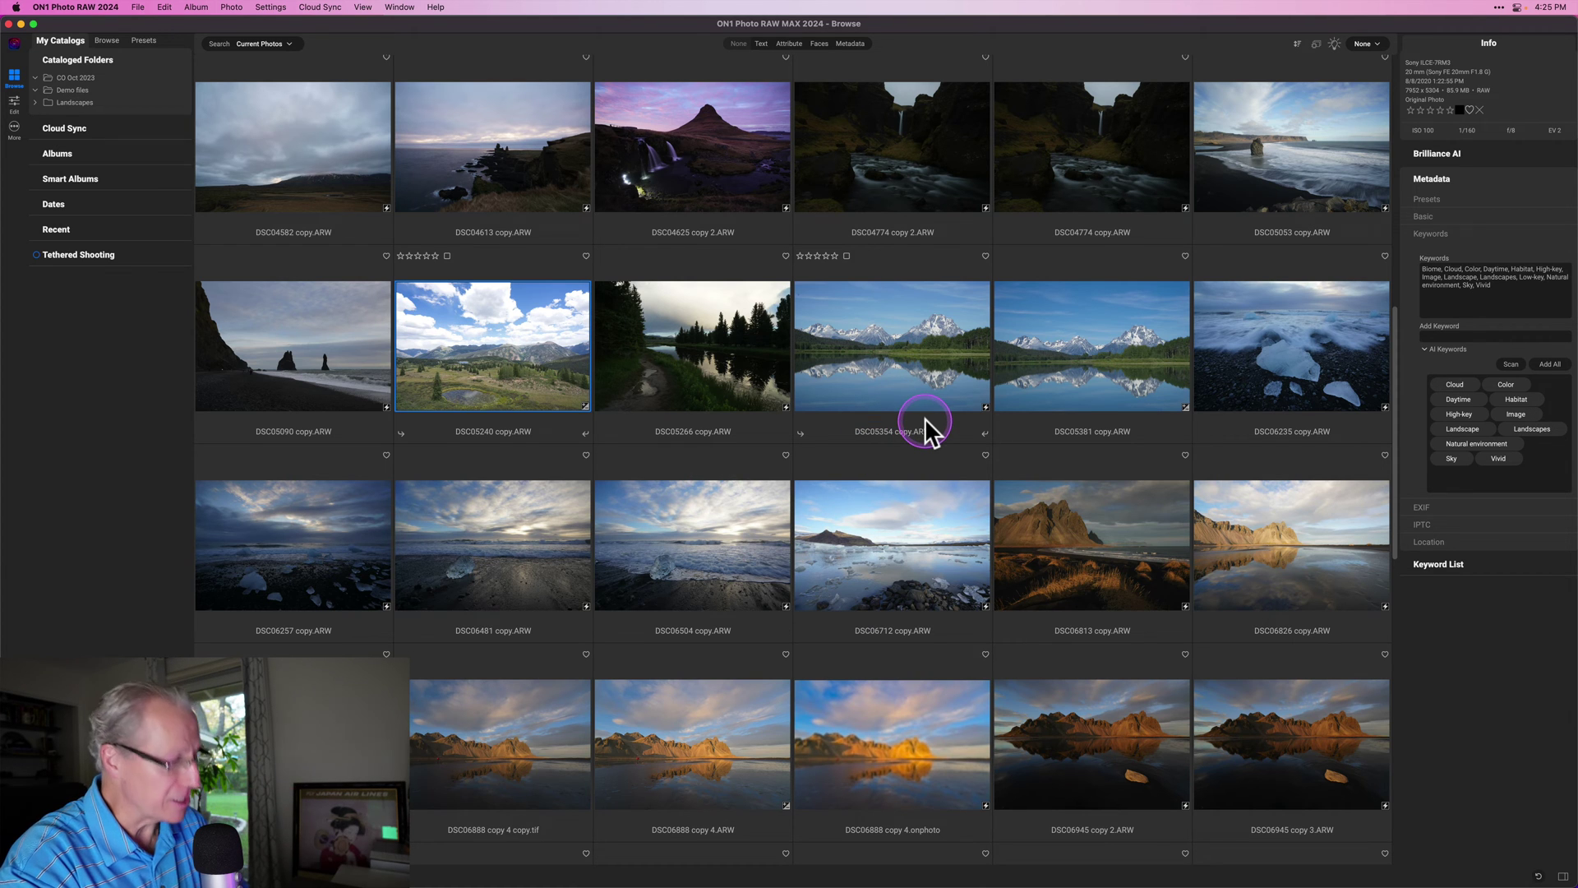
{"action": "key", "text": "super+e"}
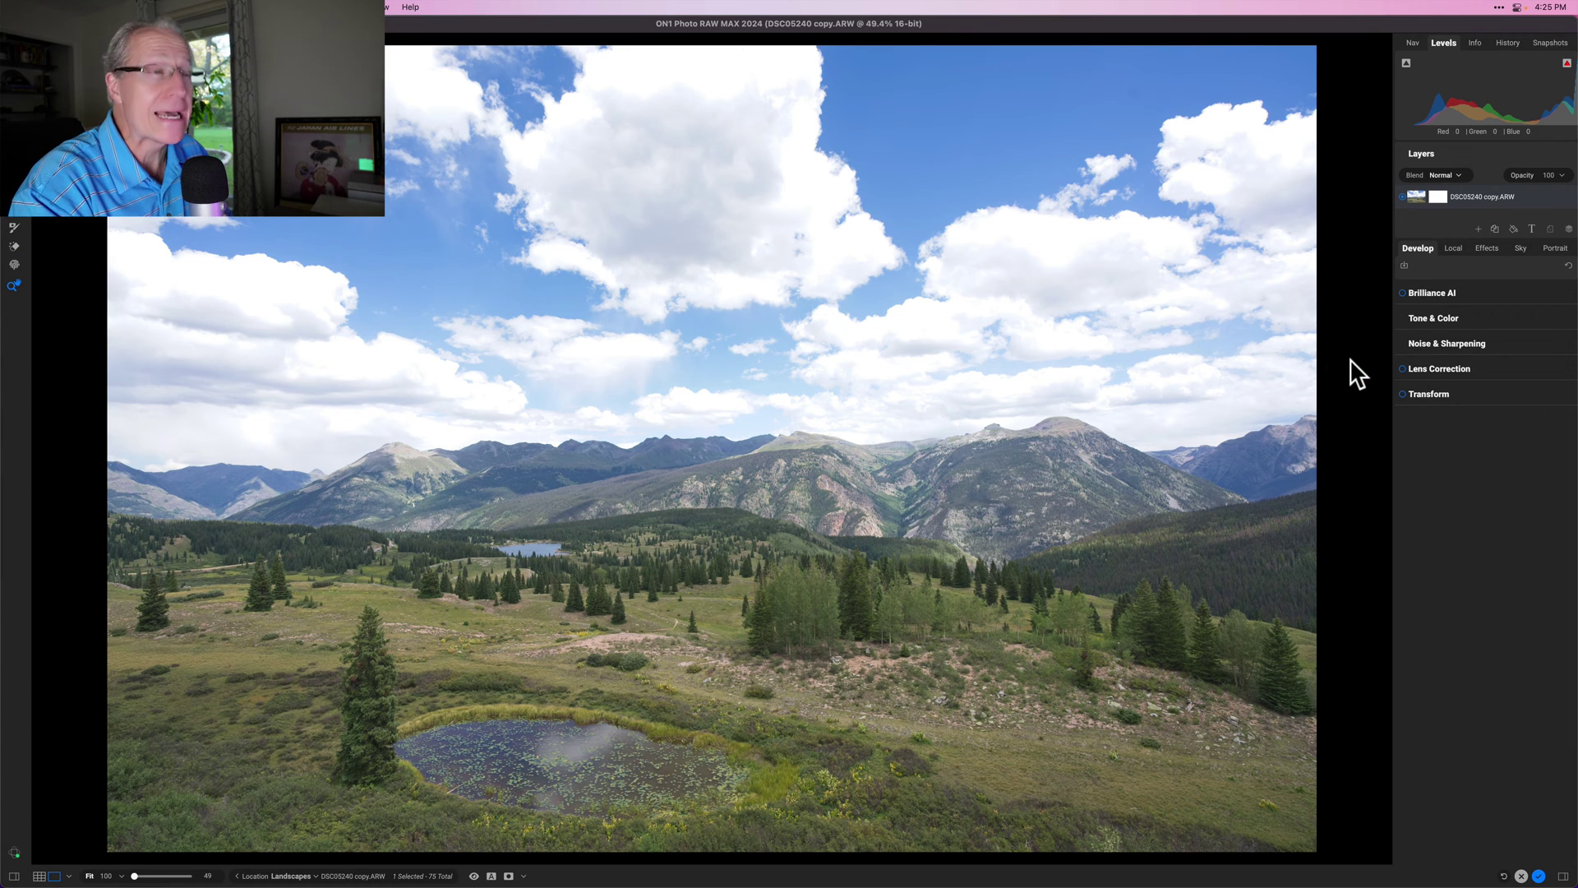
- Enable Brilliance AI and compare the enhanced meadow against the unedited original
{"action": "left_click", "coordinate": [1403, 313]}
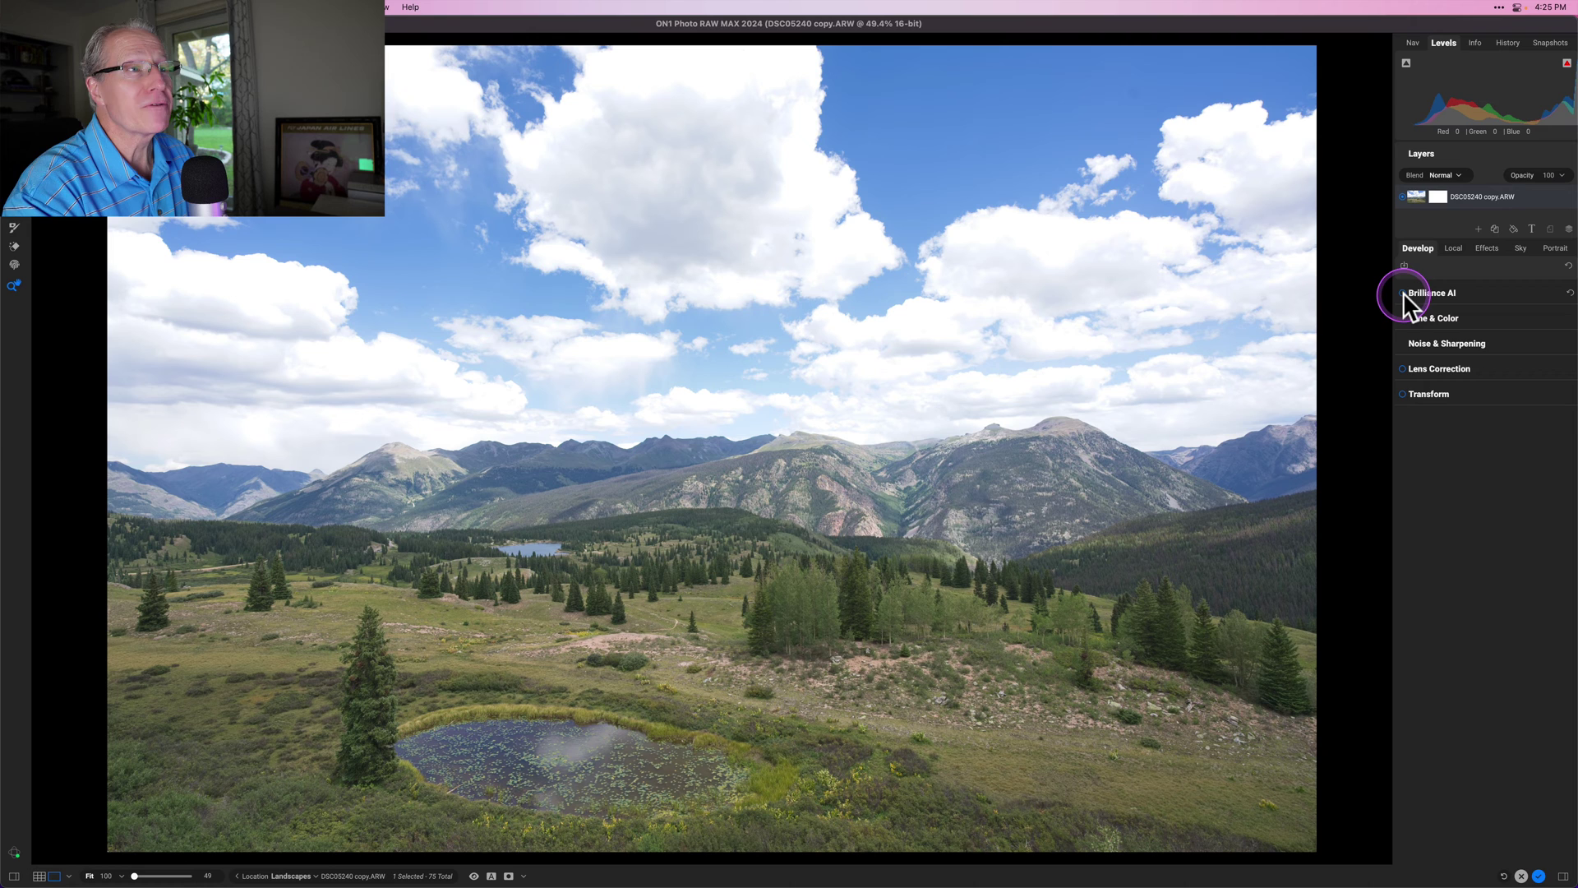
{"action": "left_click", "coordinate": [1402, 292]}
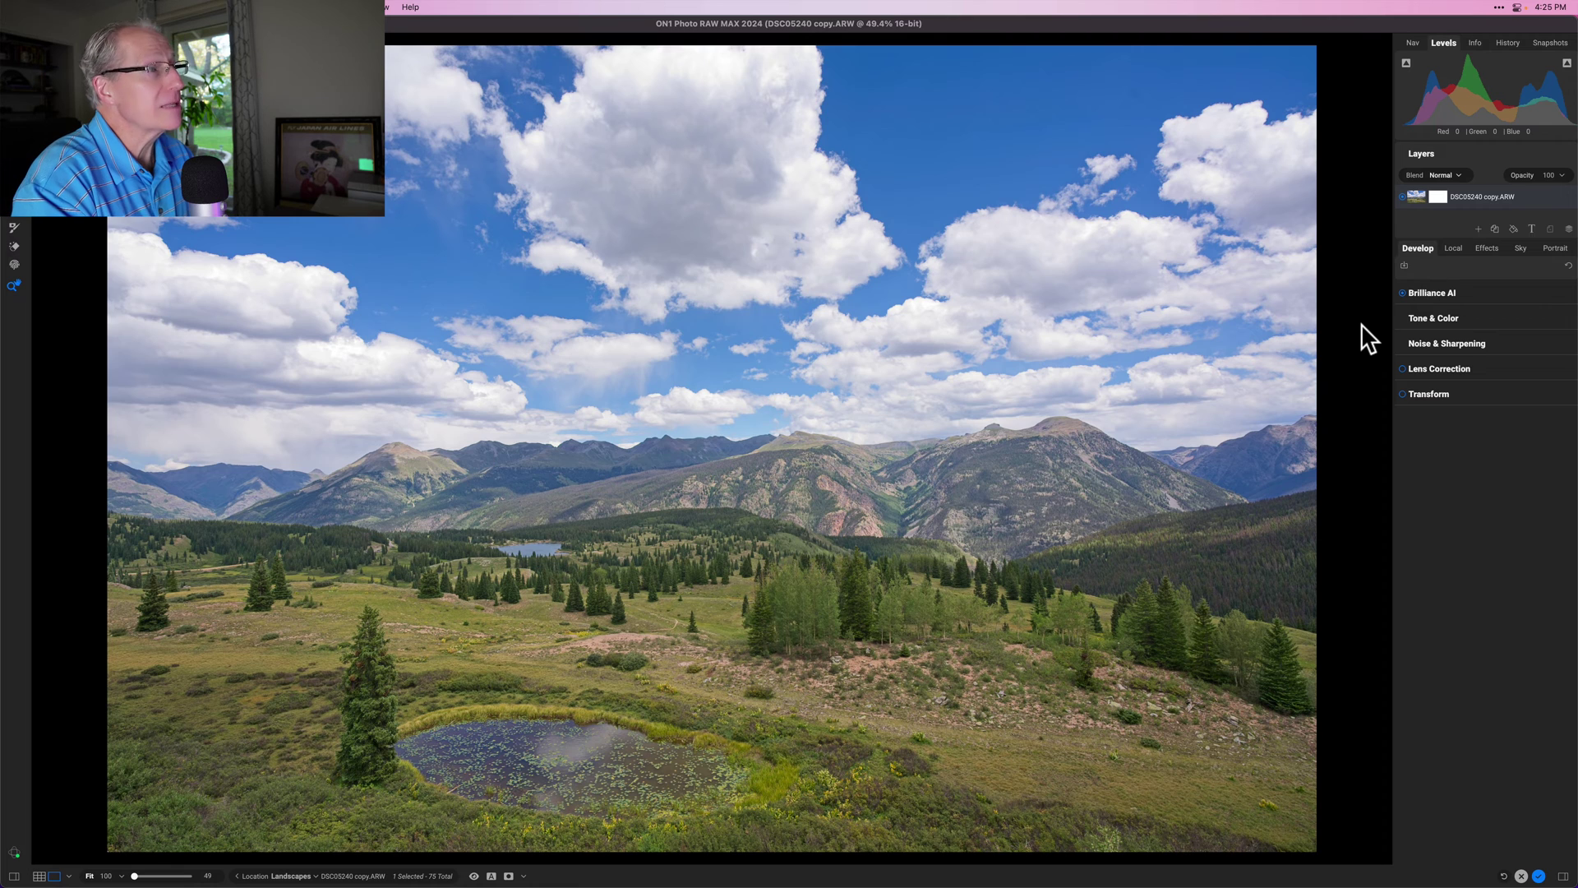
{"action": "key", "text": "backslash"}
{"action": "key", "text": "backslash"}
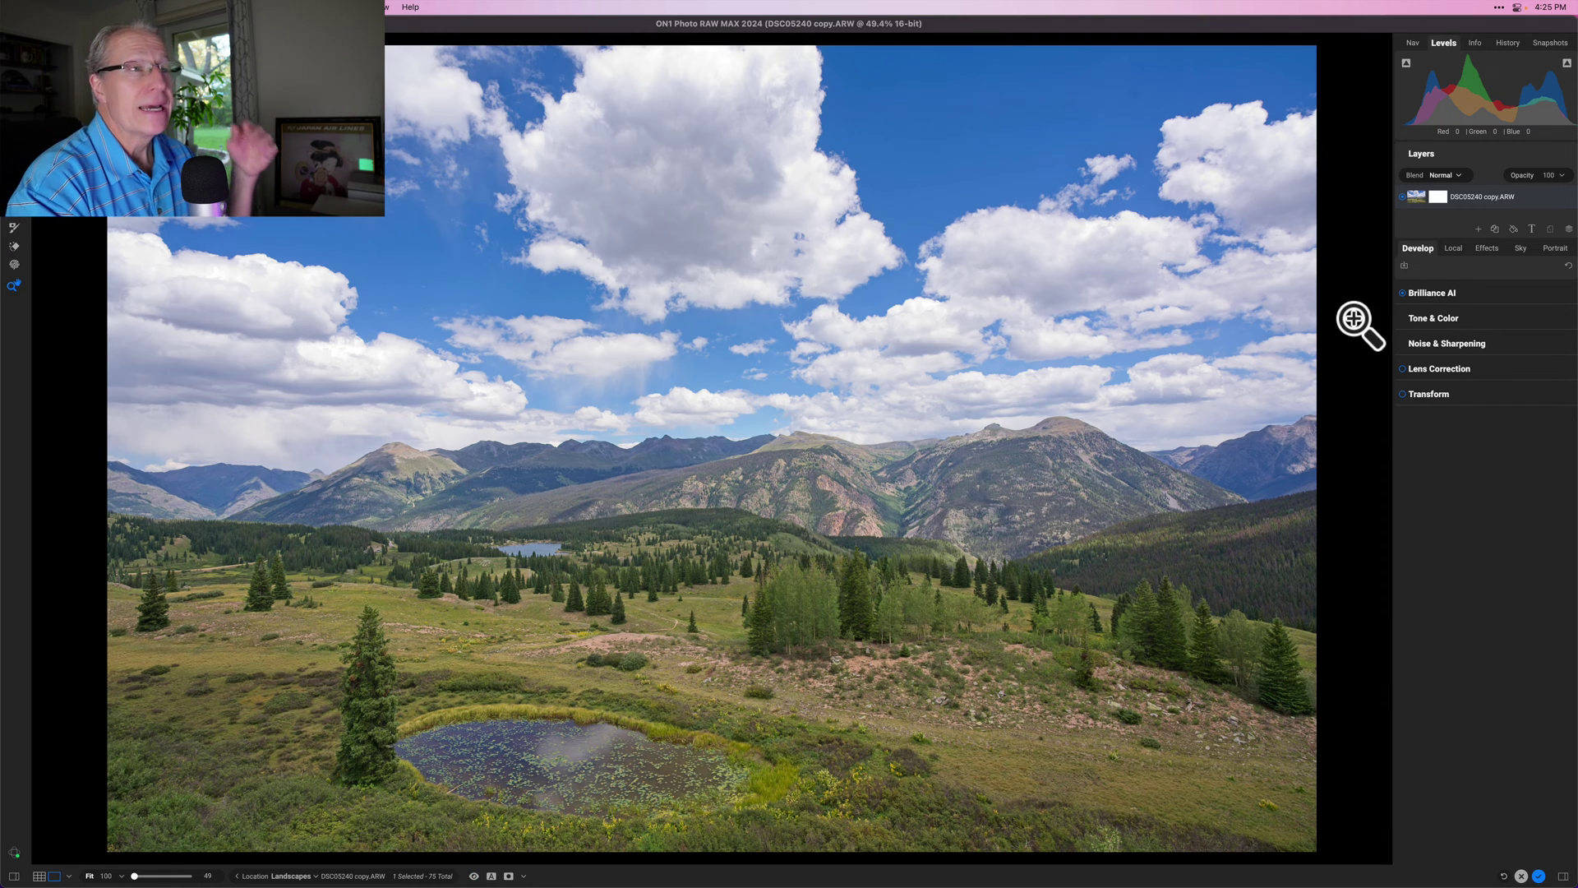
{"action": "left_click", "coordinate": [1466, 294]}
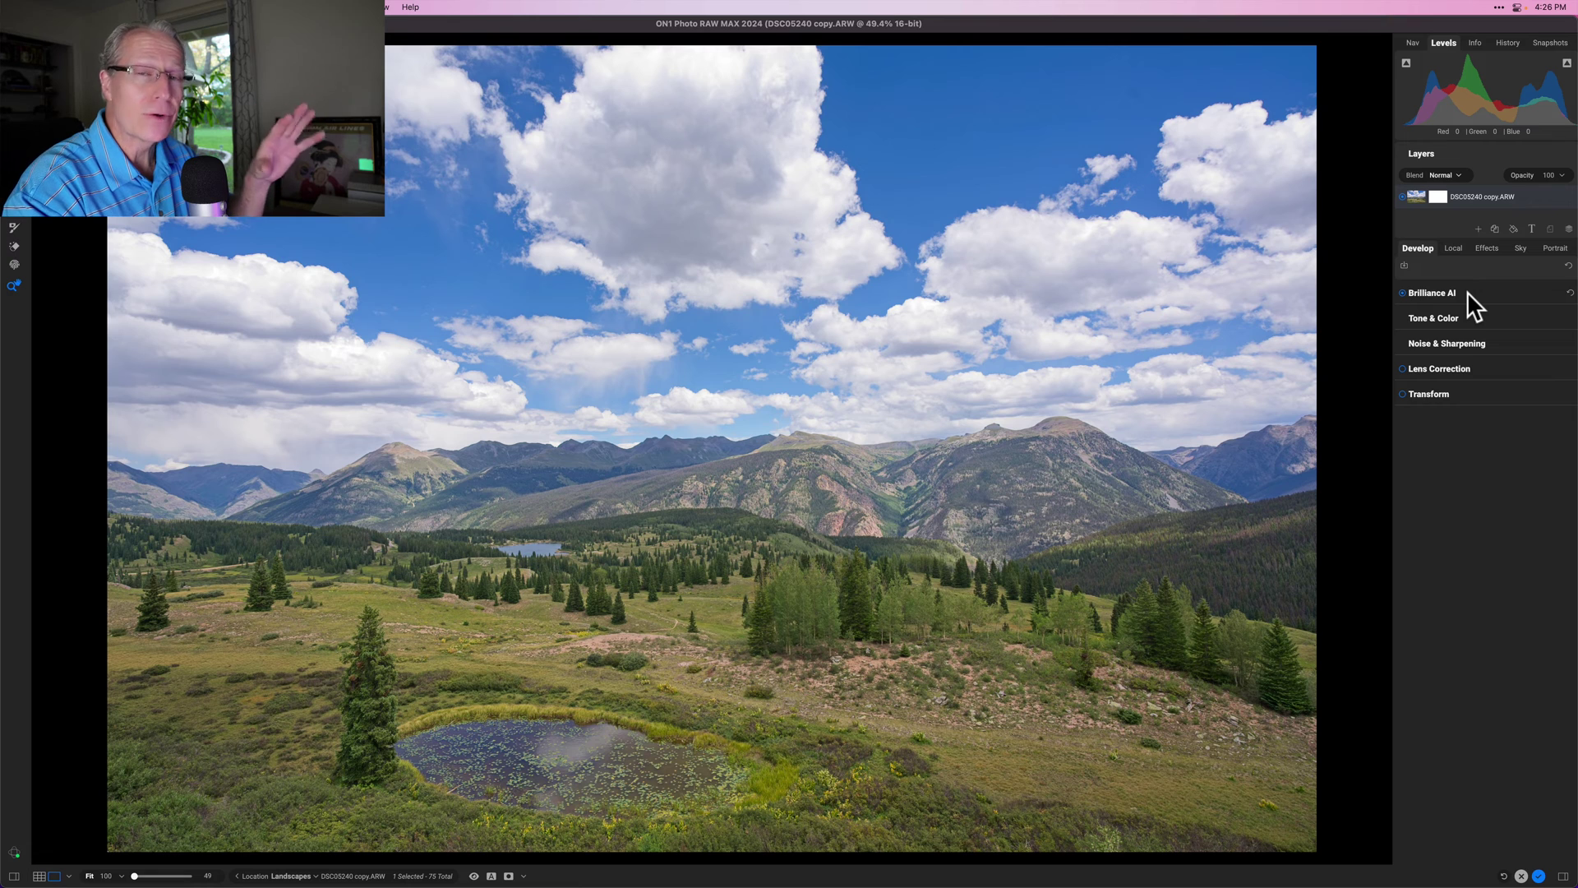
- Raise the Brilliance AI Amount to 83 and review its five local adjustments in the Local tab
{"action": "left_click", "coordinate": [1467, 293]}
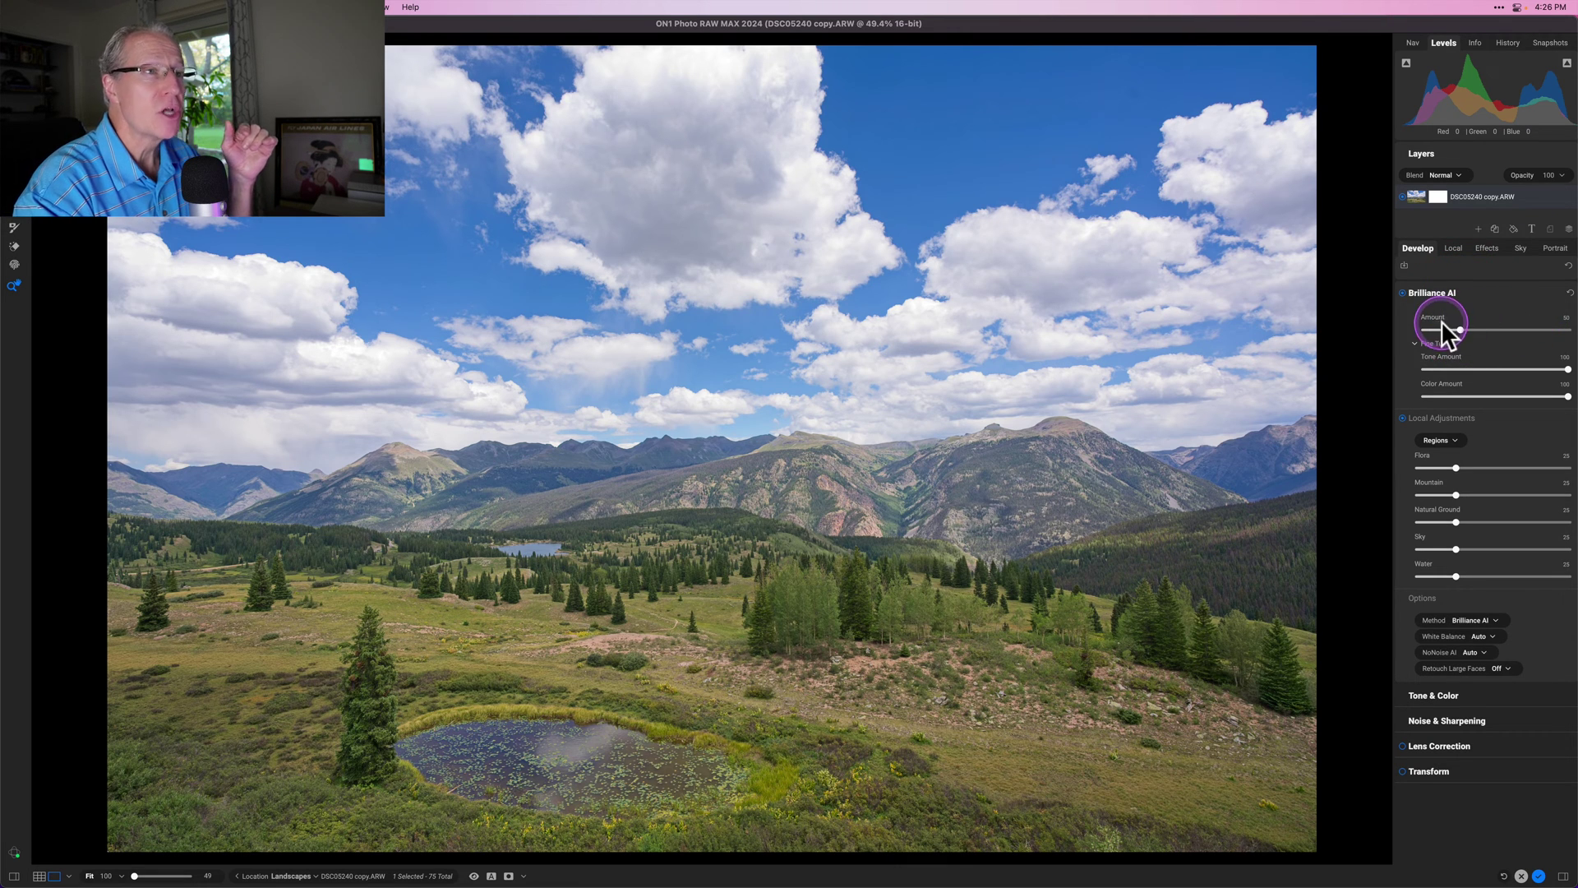
{"action": "left_click_drag", "start_coordinate": [1471, 325], "coordinate": [1481, 324]}
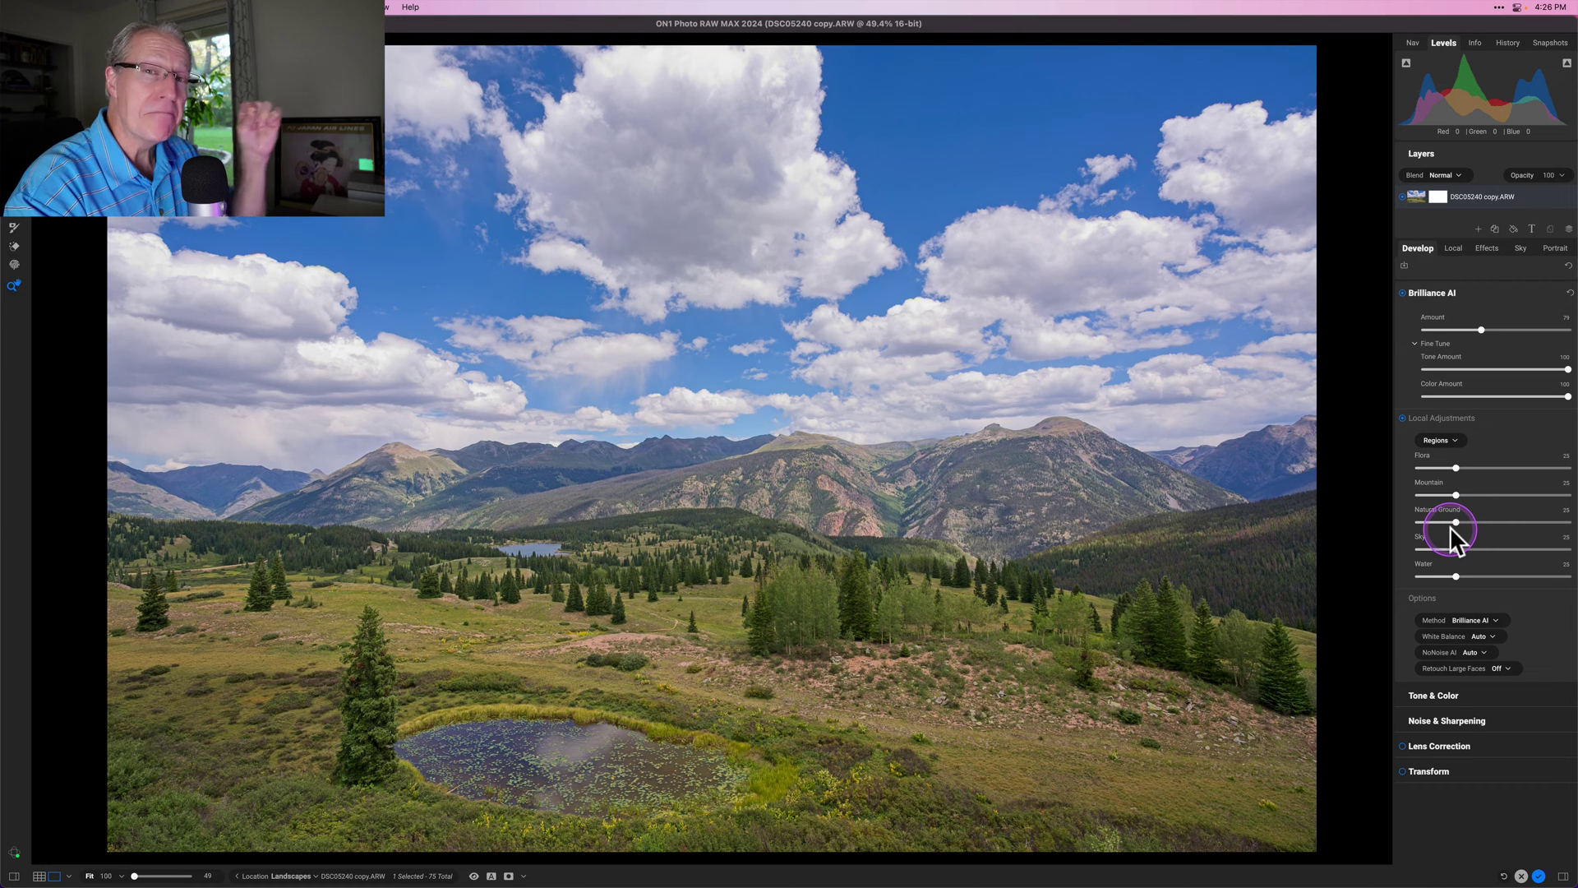
{"action": "left_click", "coordinate": [1453, 246]}
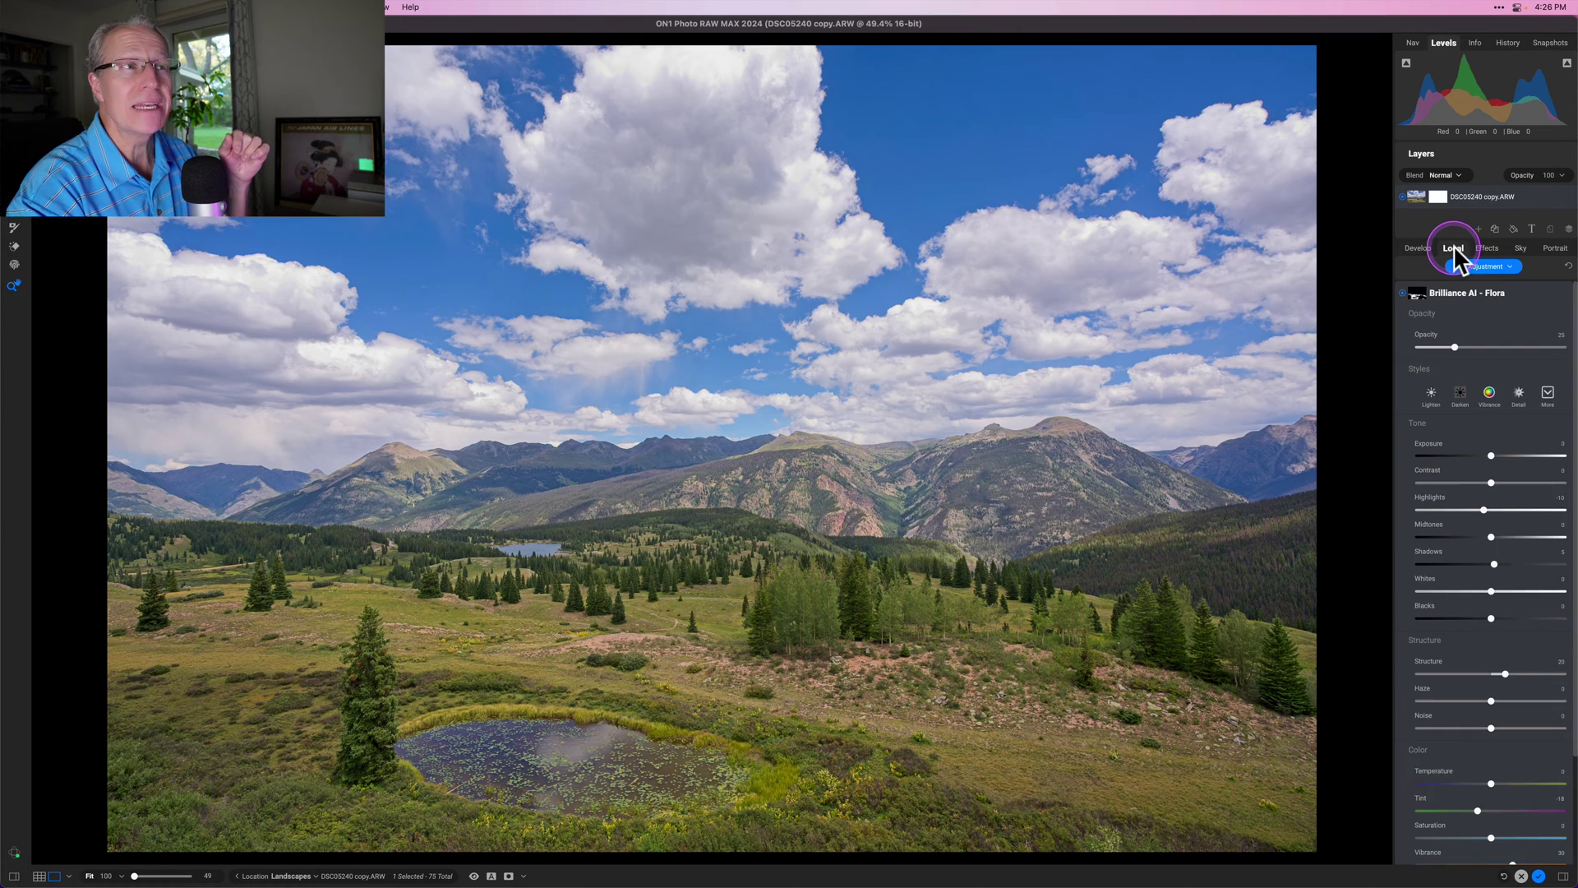
{"action": "left_click", "coordinate": [1516, 291]}
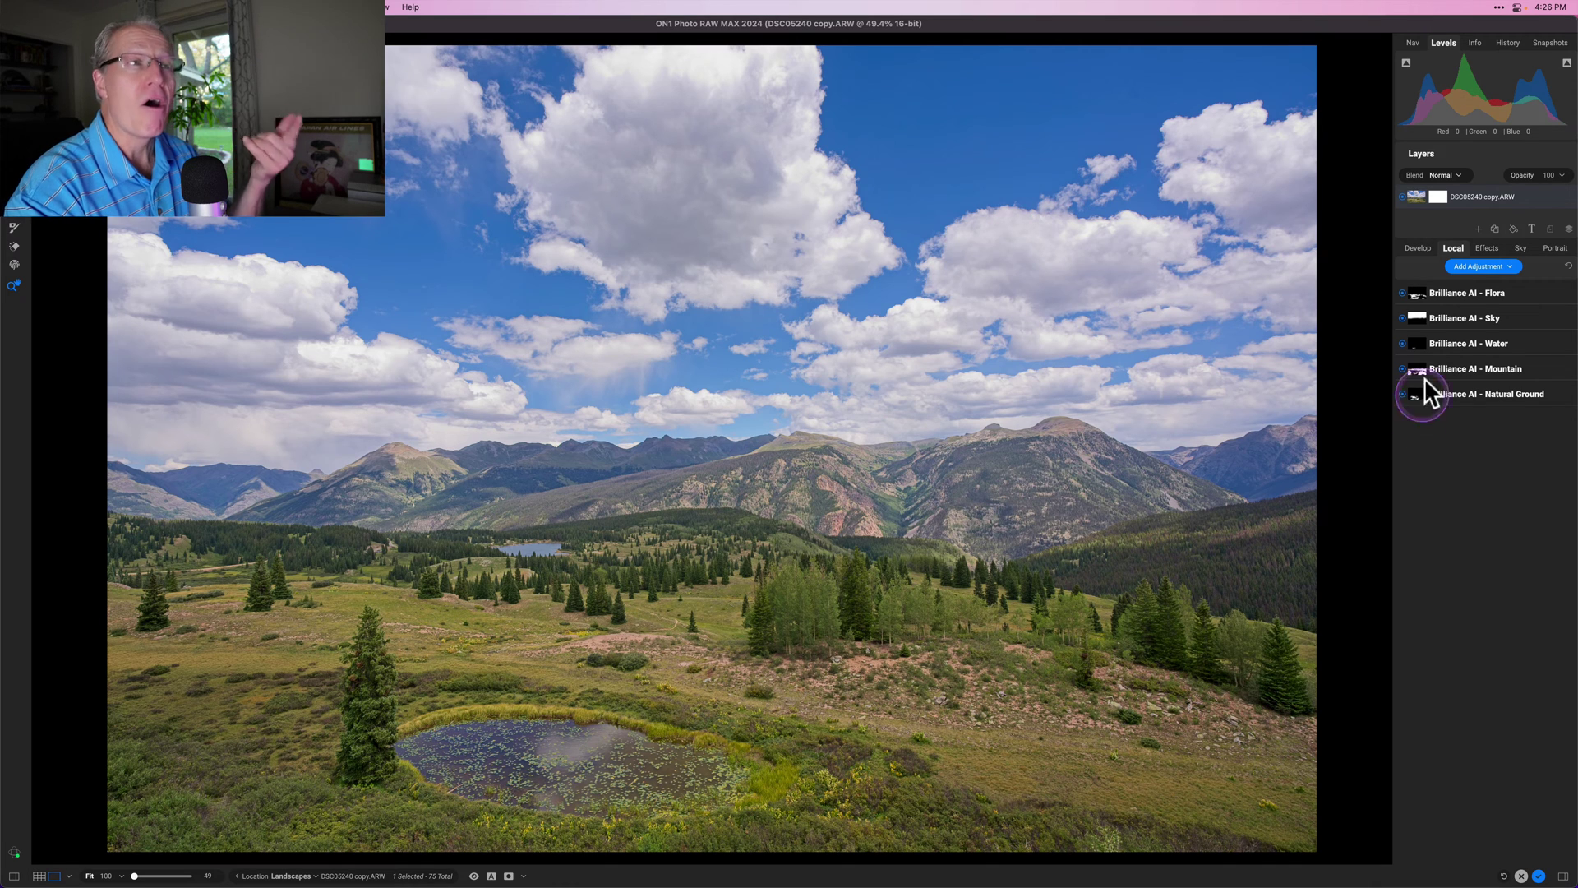
{"action": "left_click", "coordinate": [1417, 247]}
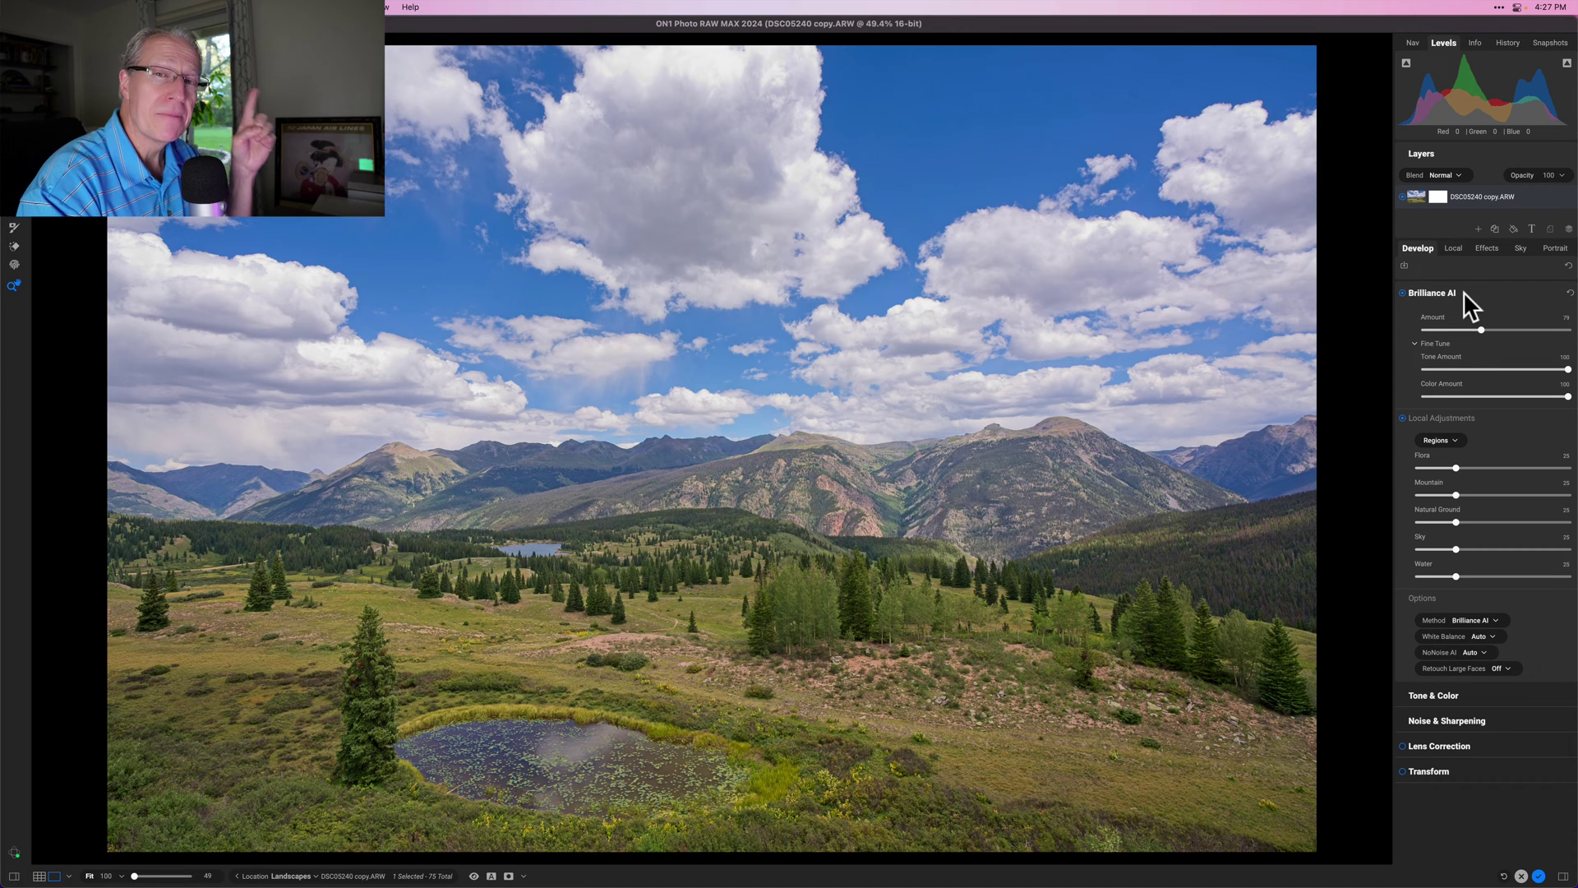
{"action": "left_click", "coordinate": [1463, 293]}
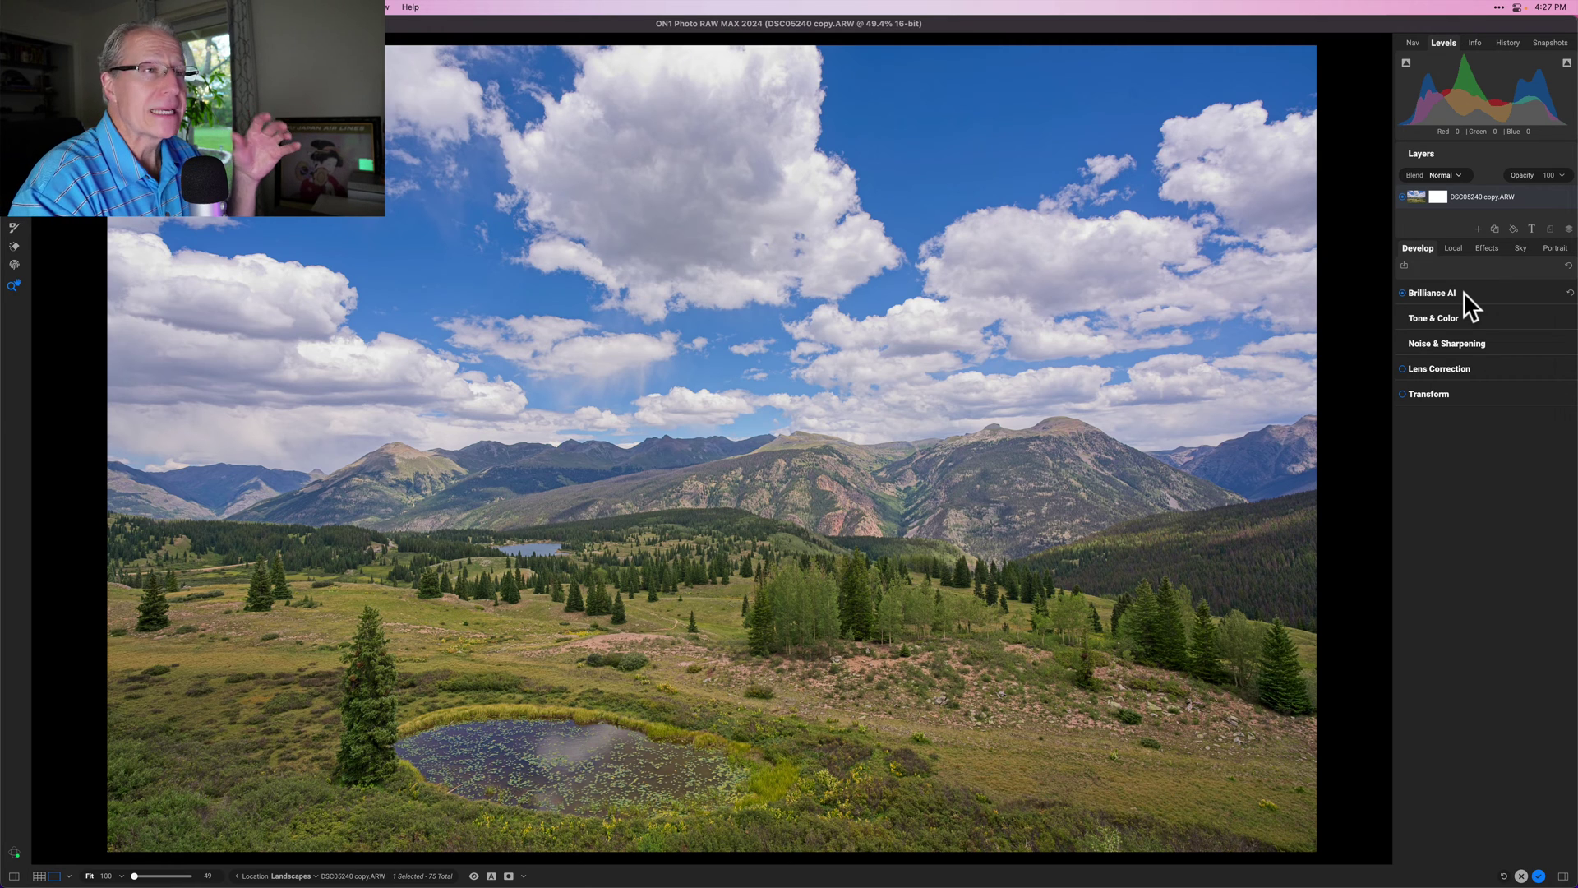
{"action": "left_click", "coordinate": [1422, 250]}
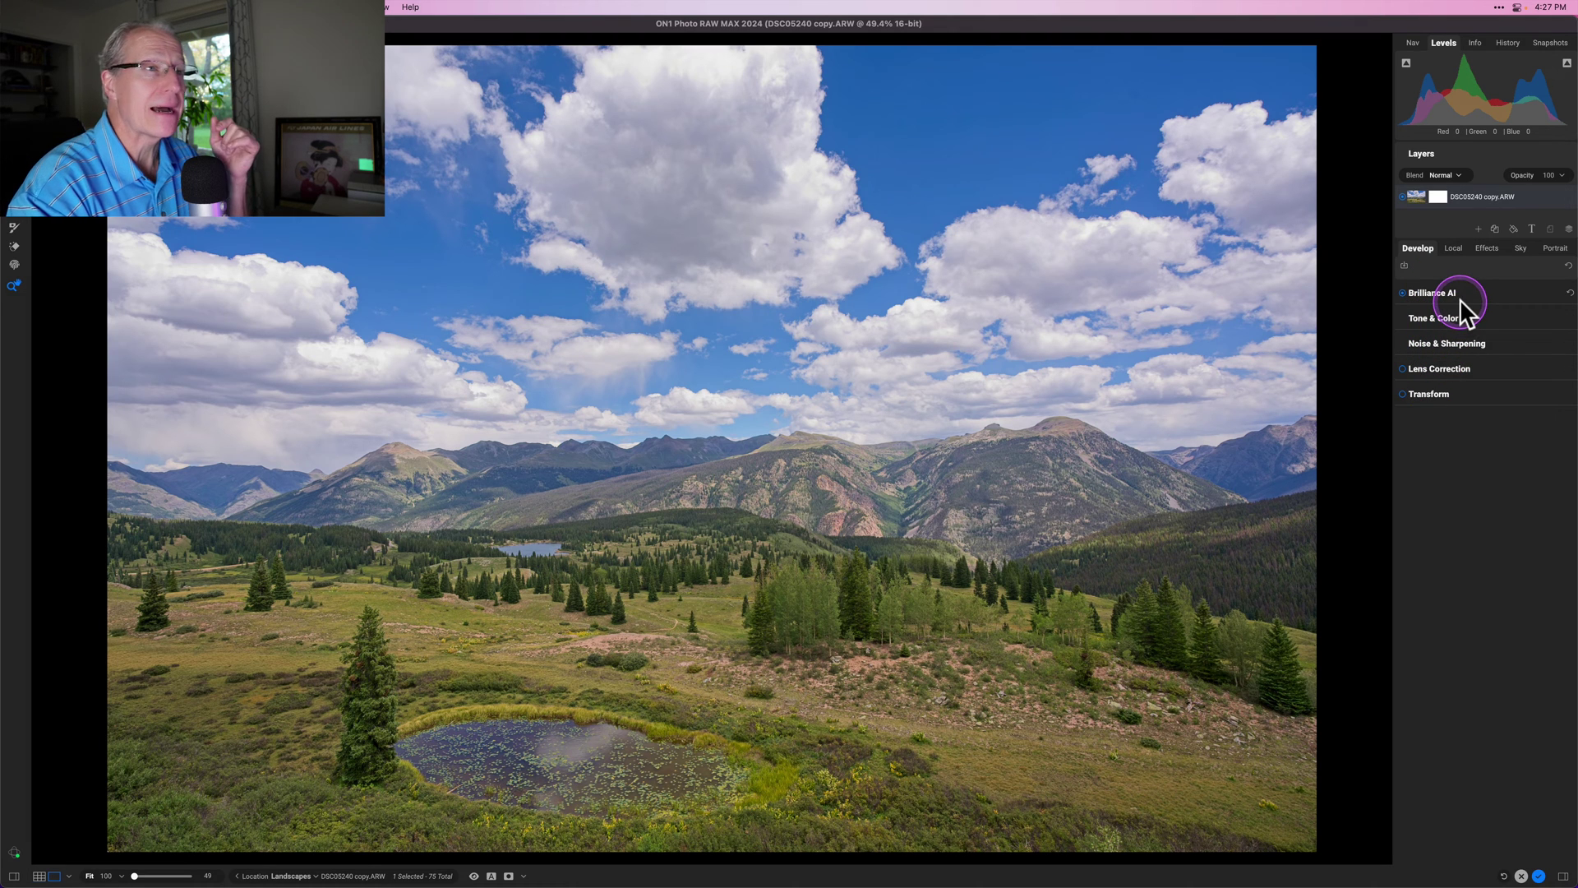
{"action": "left_click", "coordinate": [1488, 320]}
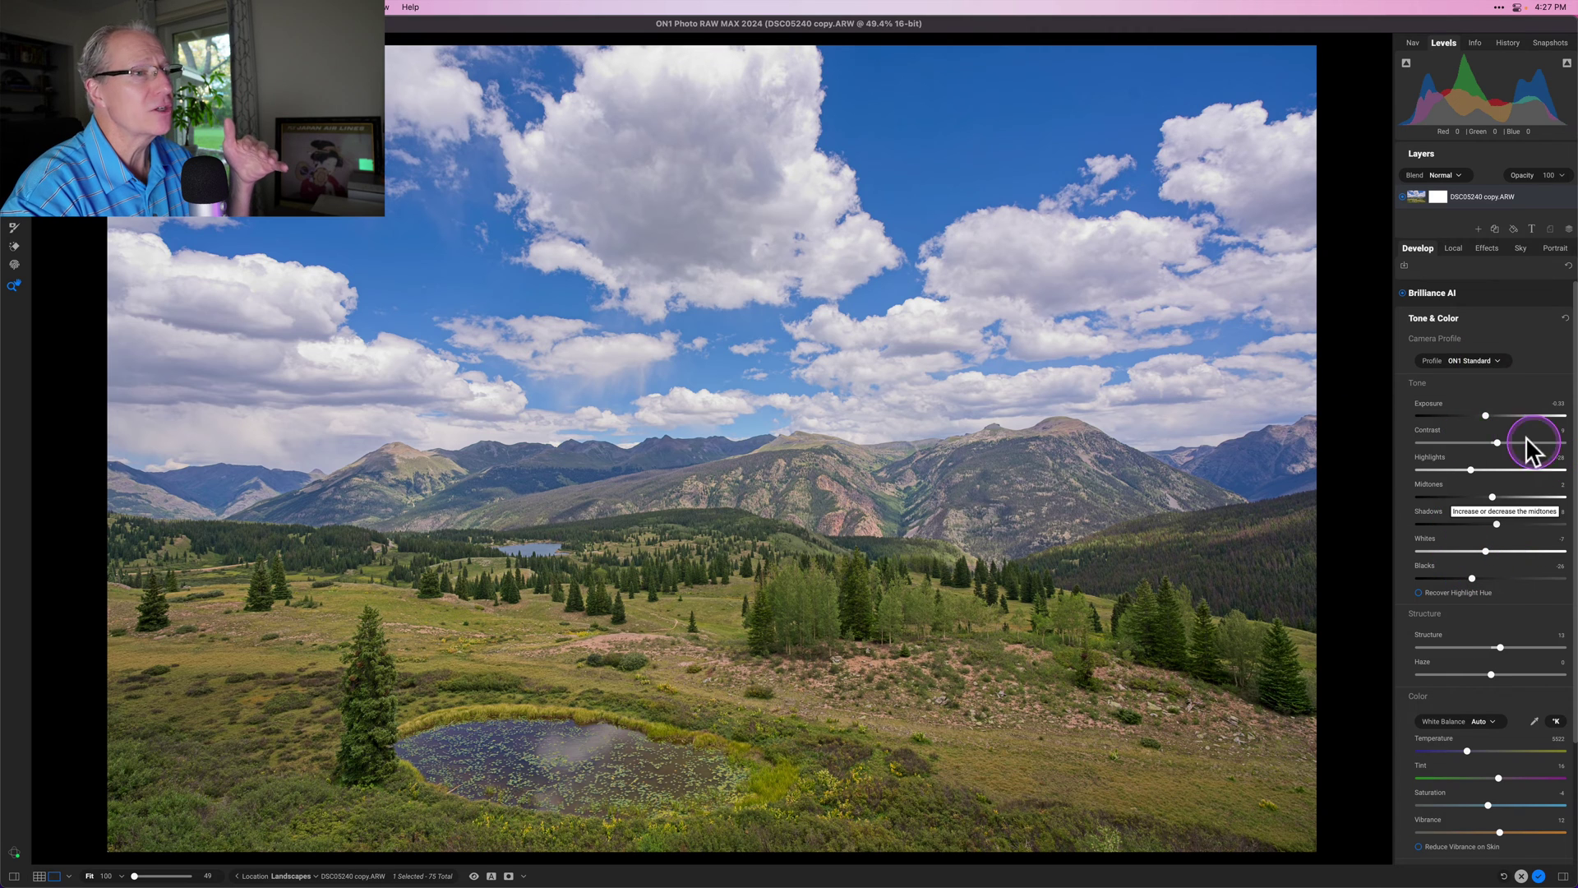
{"action": "scroll", "coordinate": [1447, 610], "scroll_direction": "down", "scroll_amount": 3}
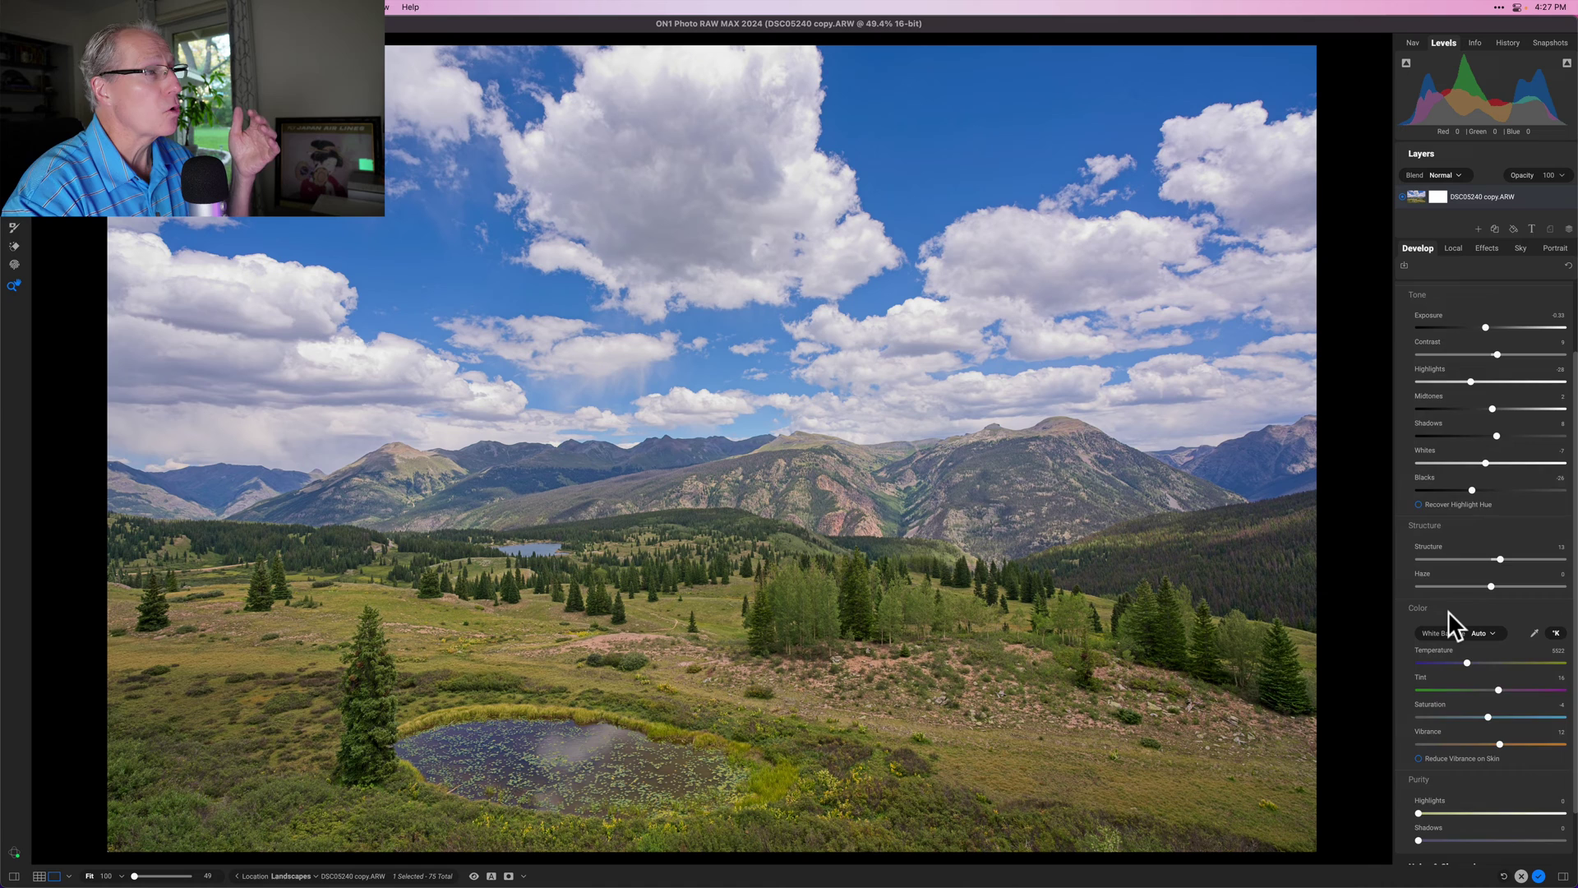
{"action": "scroll", "coordinate": [1447, 610], "scroll_direction": "up", "scroll_amount": 2}
{"action": "scroll", "coordinate": [1447, 610], "scroll_direction": "up", "scroll_amount": 2}
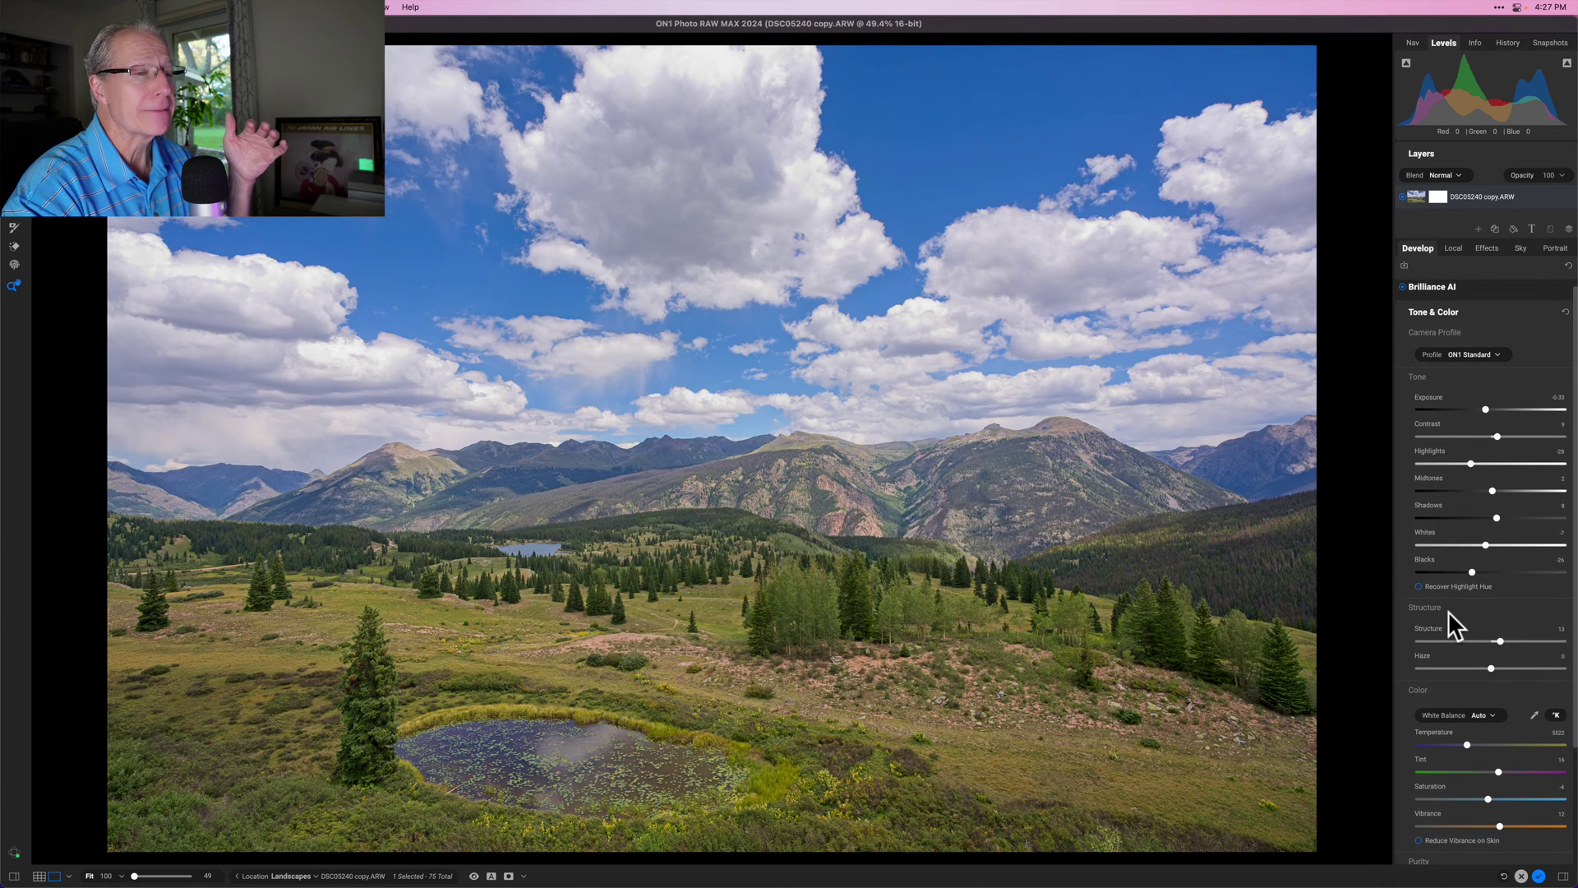
{"action": "left_click", "coordinate": [1557, 462]}
{"action": "left_click", "coordinate": [1495, 634]}
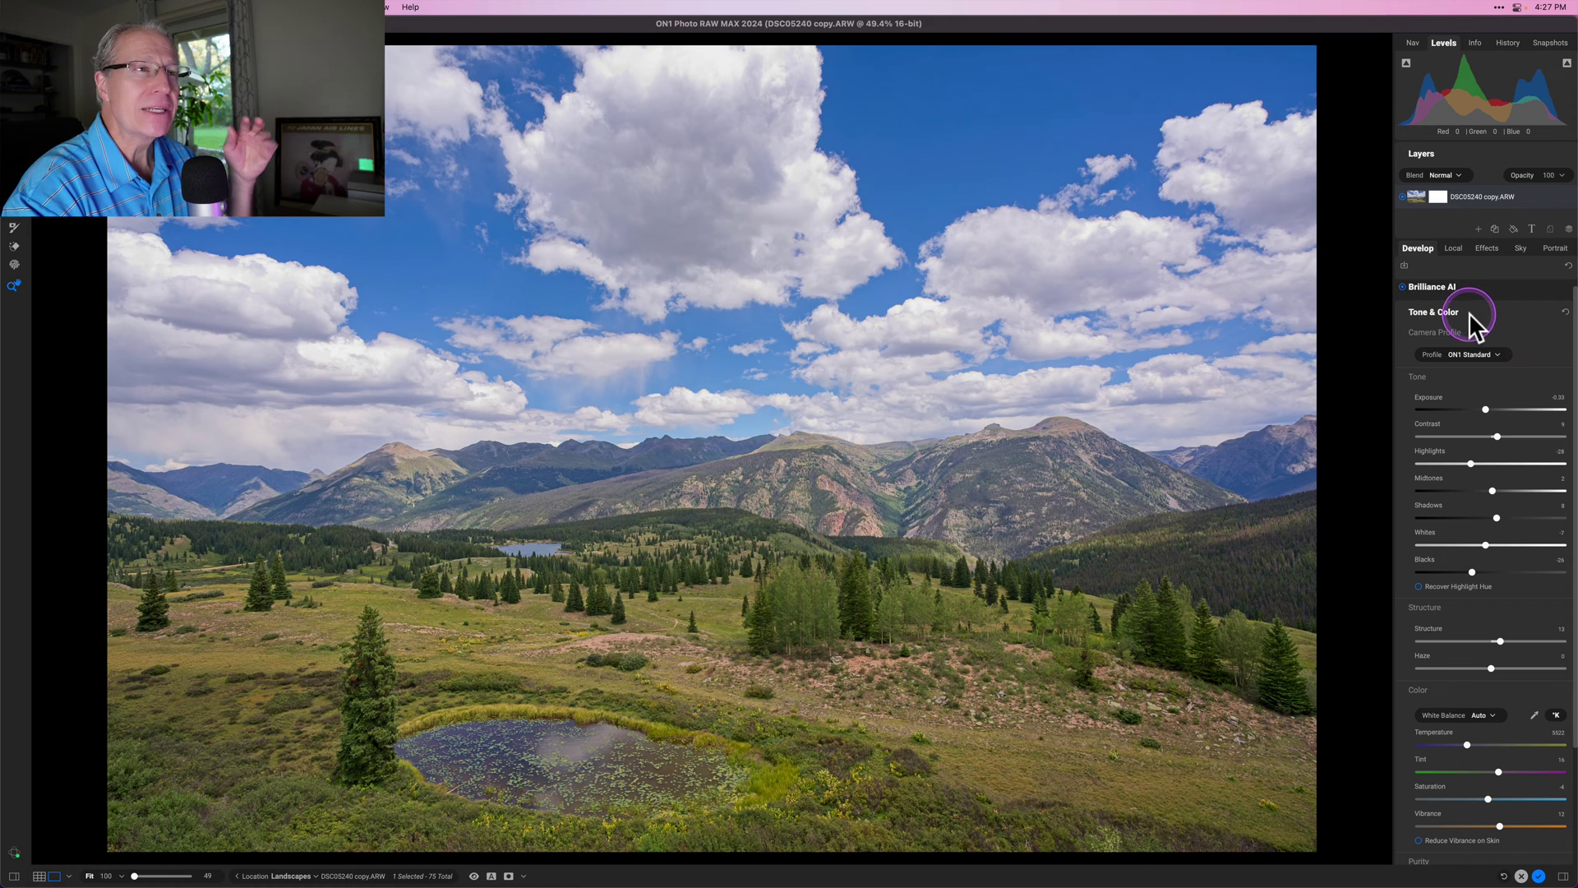
{"action": "left_click", "coordinate": [1446, 312]}
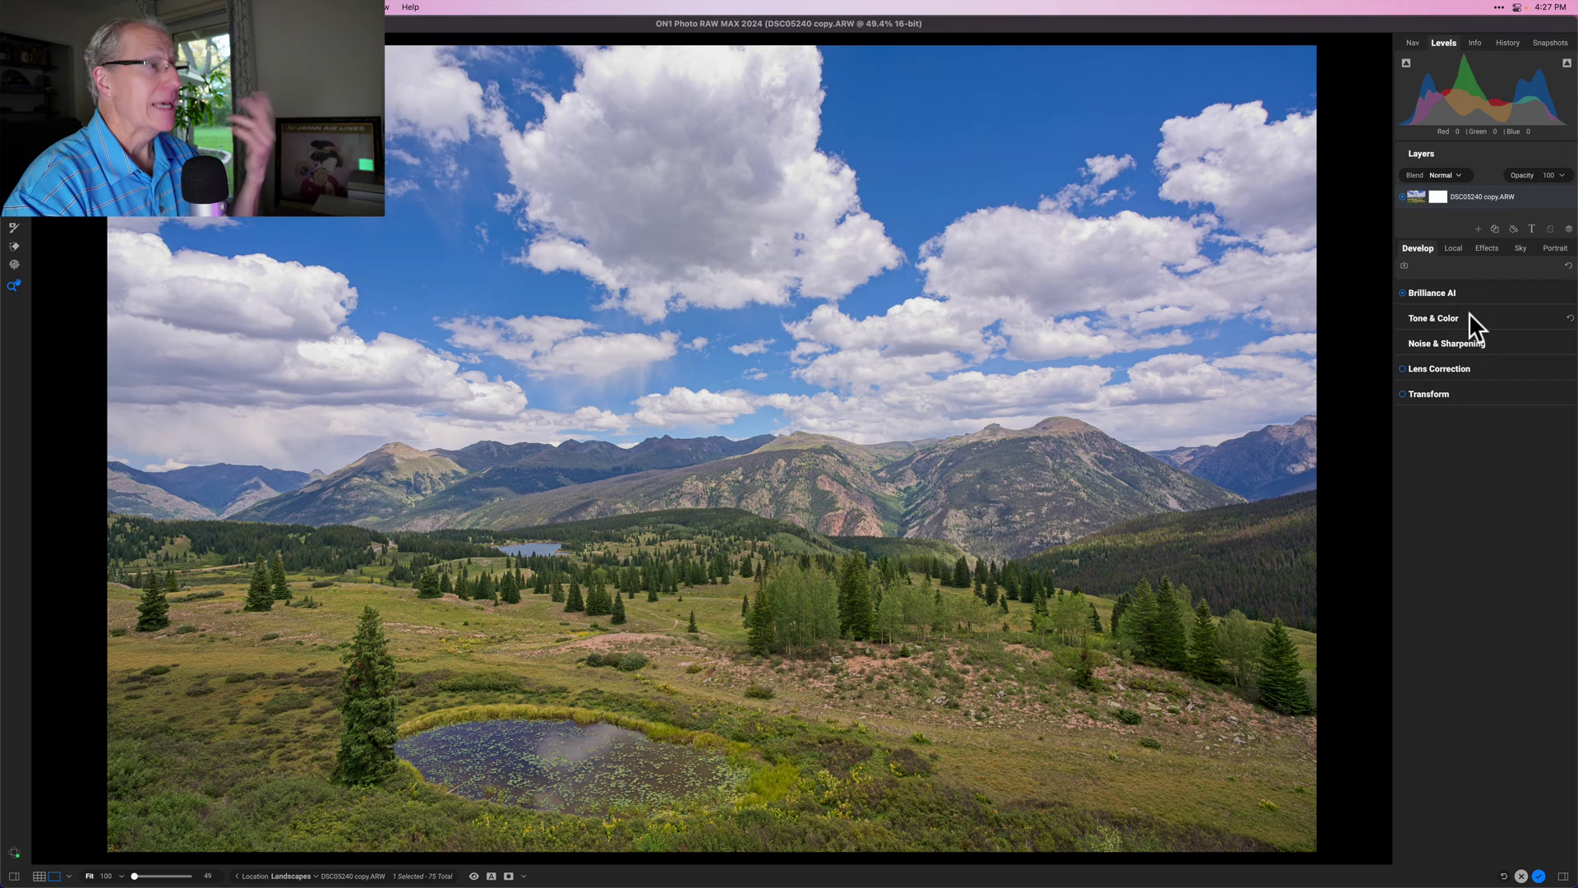
{"action": "left_click", "coordinate": [1482, 345]}
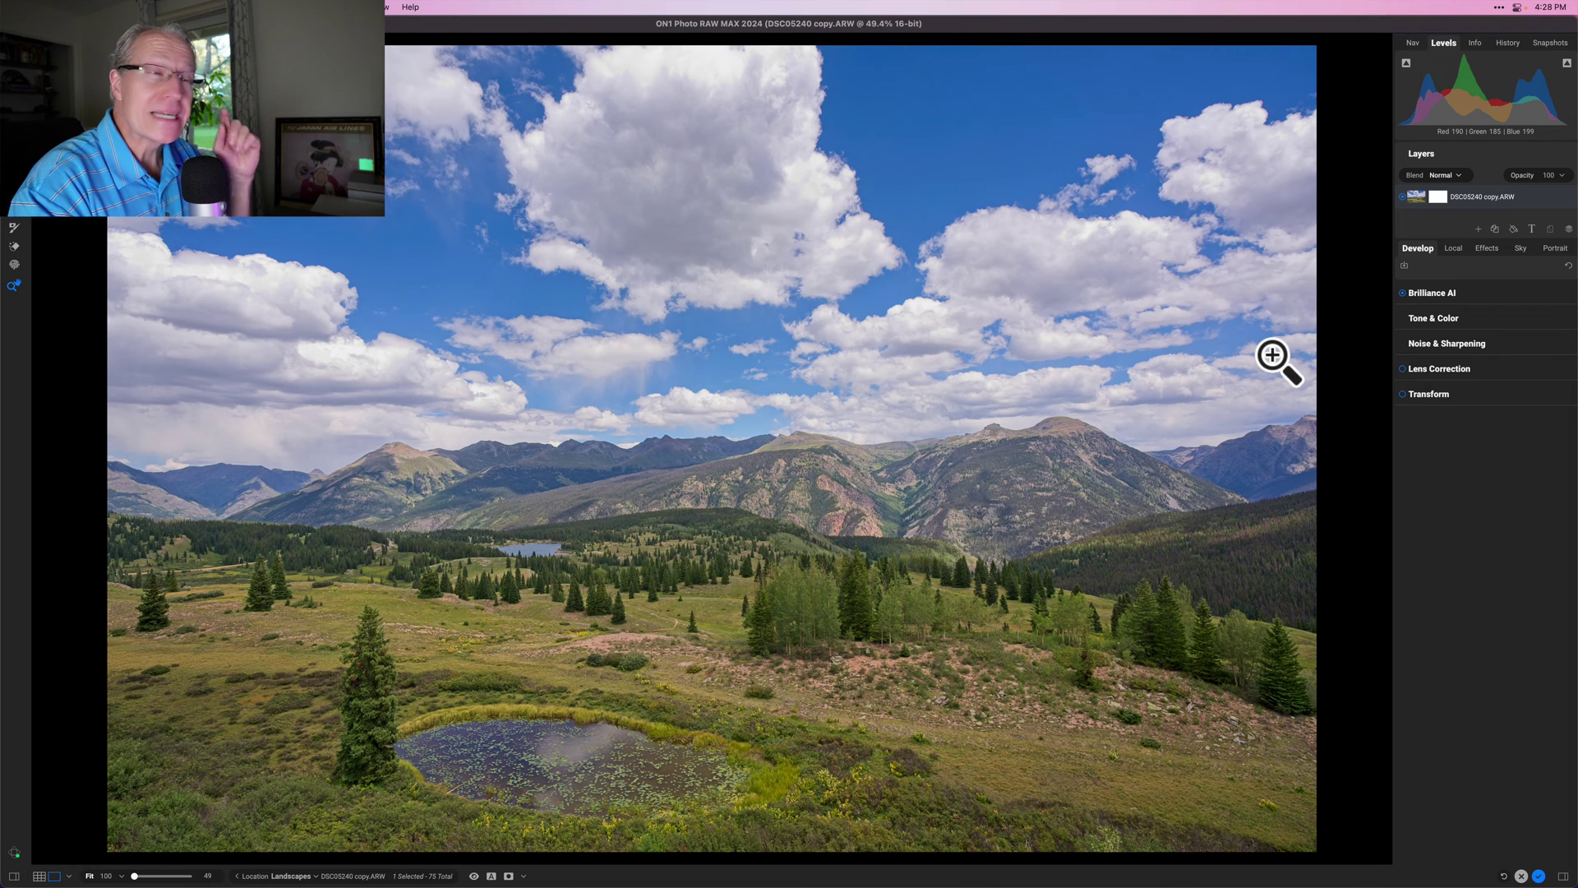
- Show the Brilliance AI local adjustments list and select the Mountain adjustment
{"action": "left_click", "coordinate": [1403, 249]}
{"action": "left_click", "coordinate": [1451, 243]}
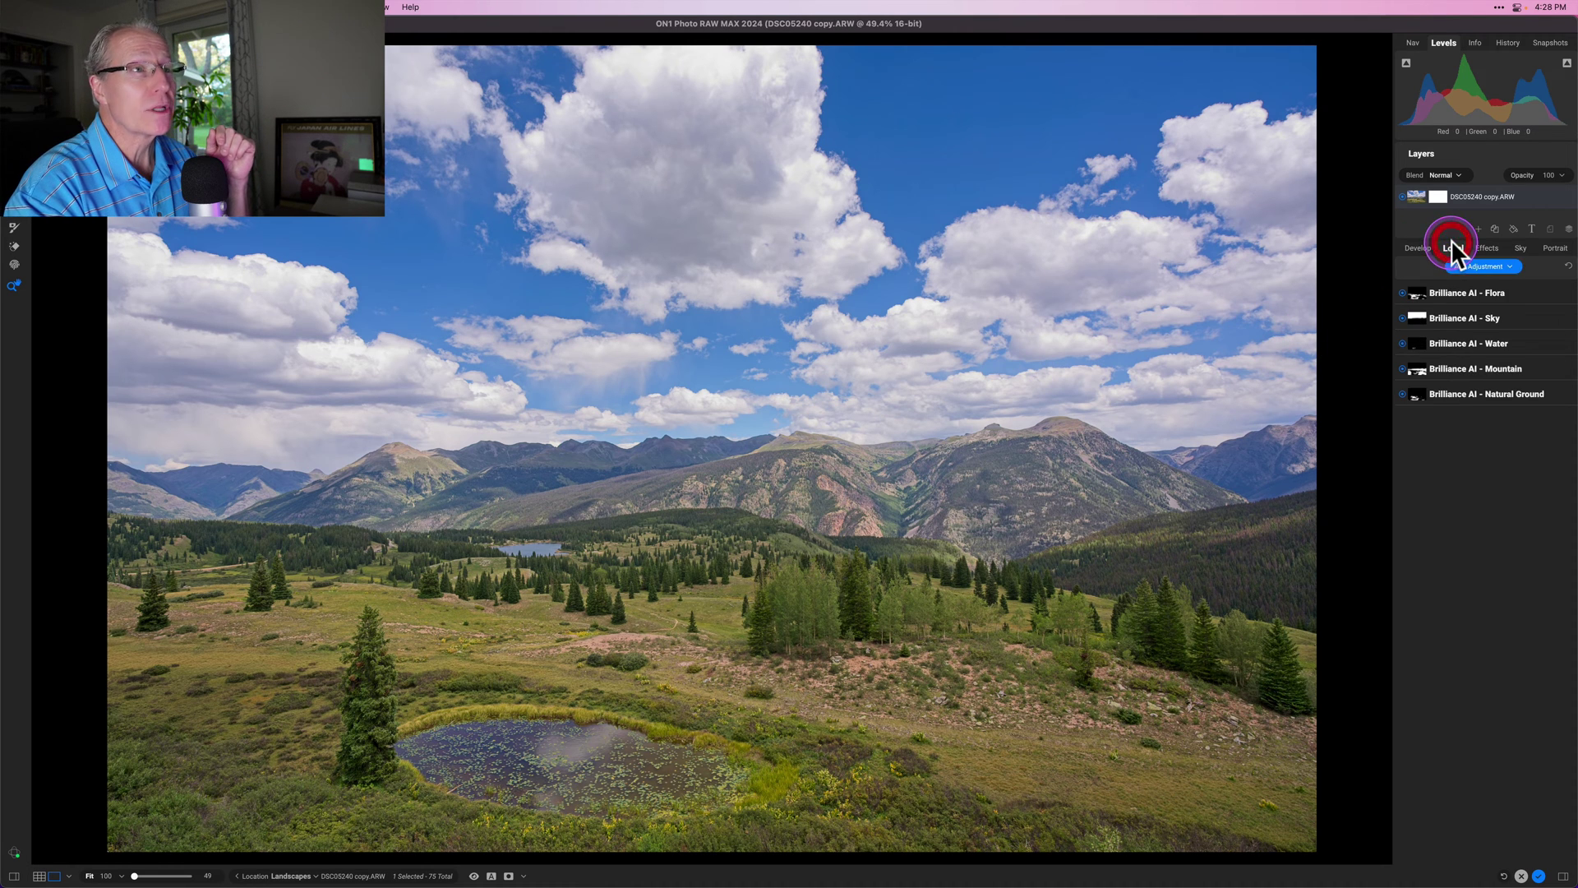
{"action": "left_click", "coordinate": [1506, 294]}
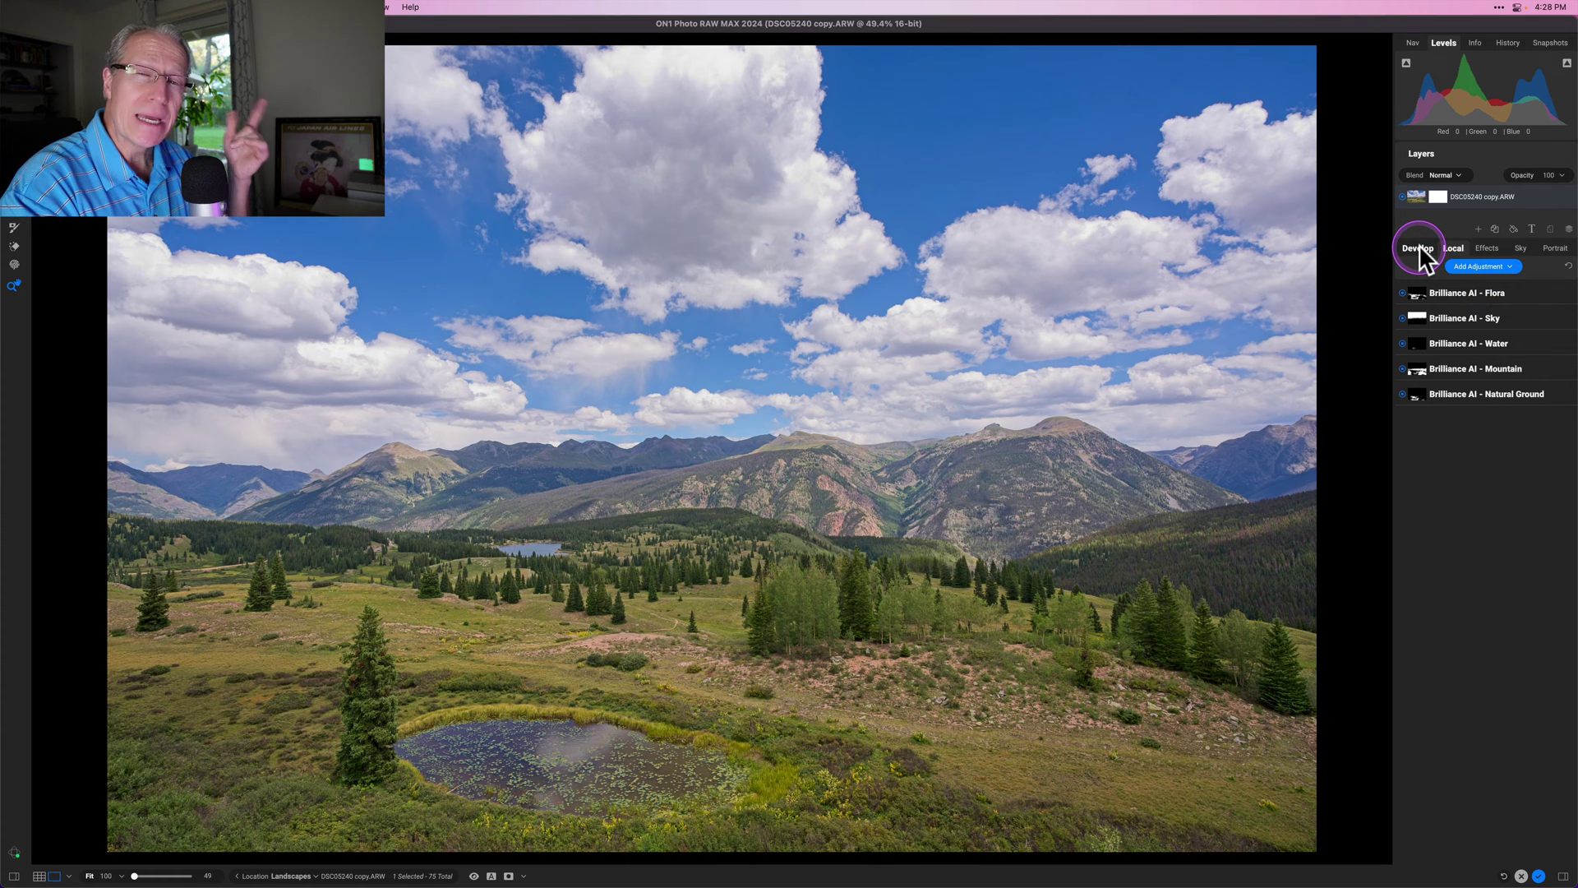
{"action": "left_click", "coordinate": [1472, 321]}
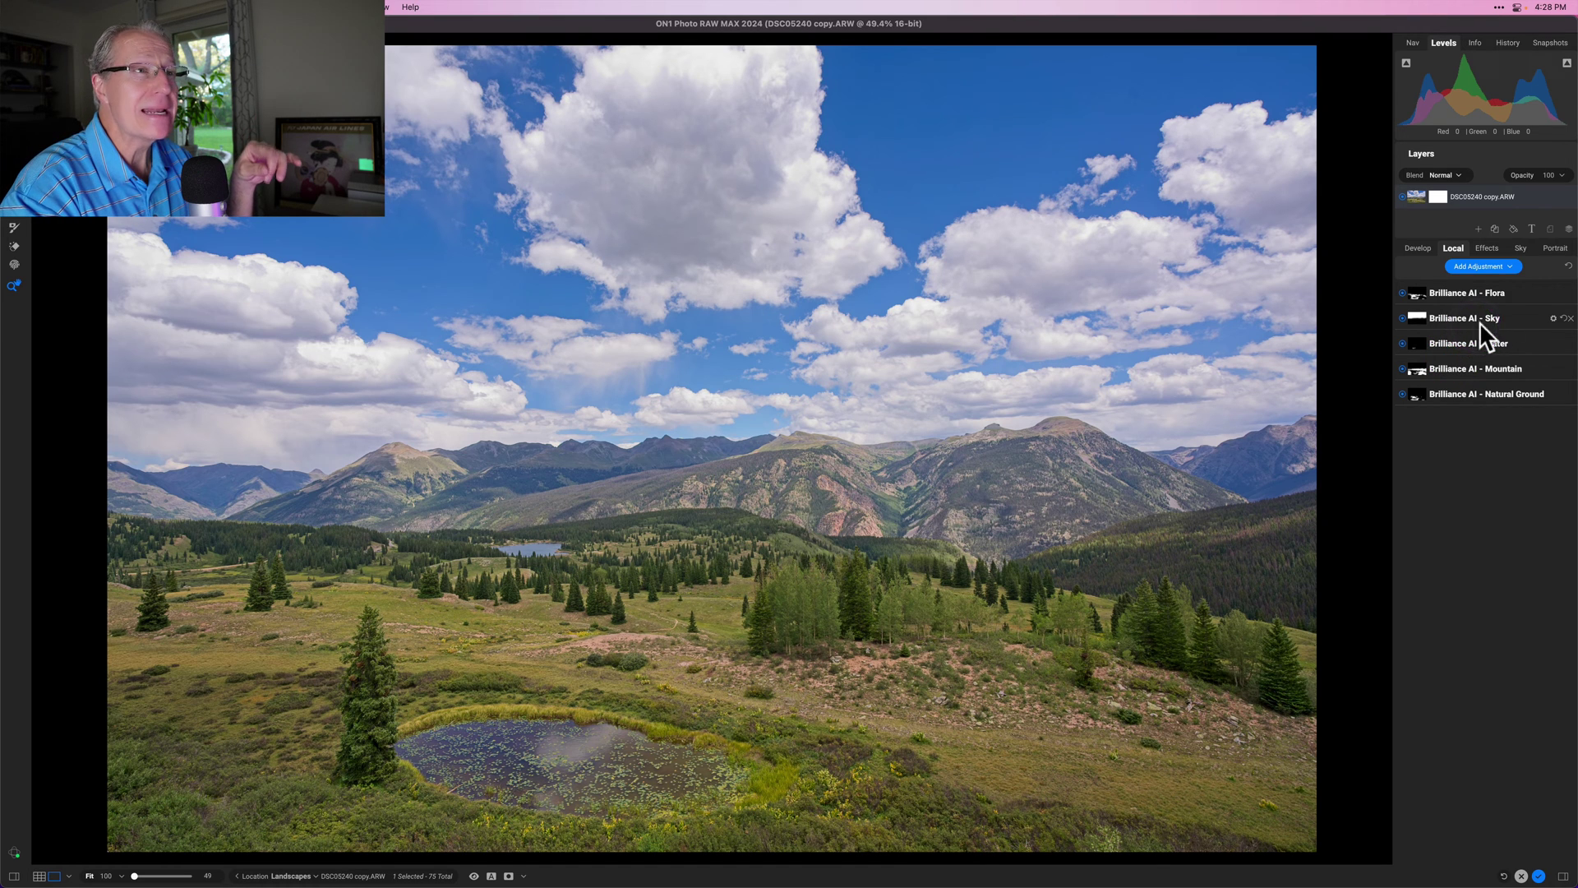
{"action": "left_click", "coordinate": [1453, 369]}
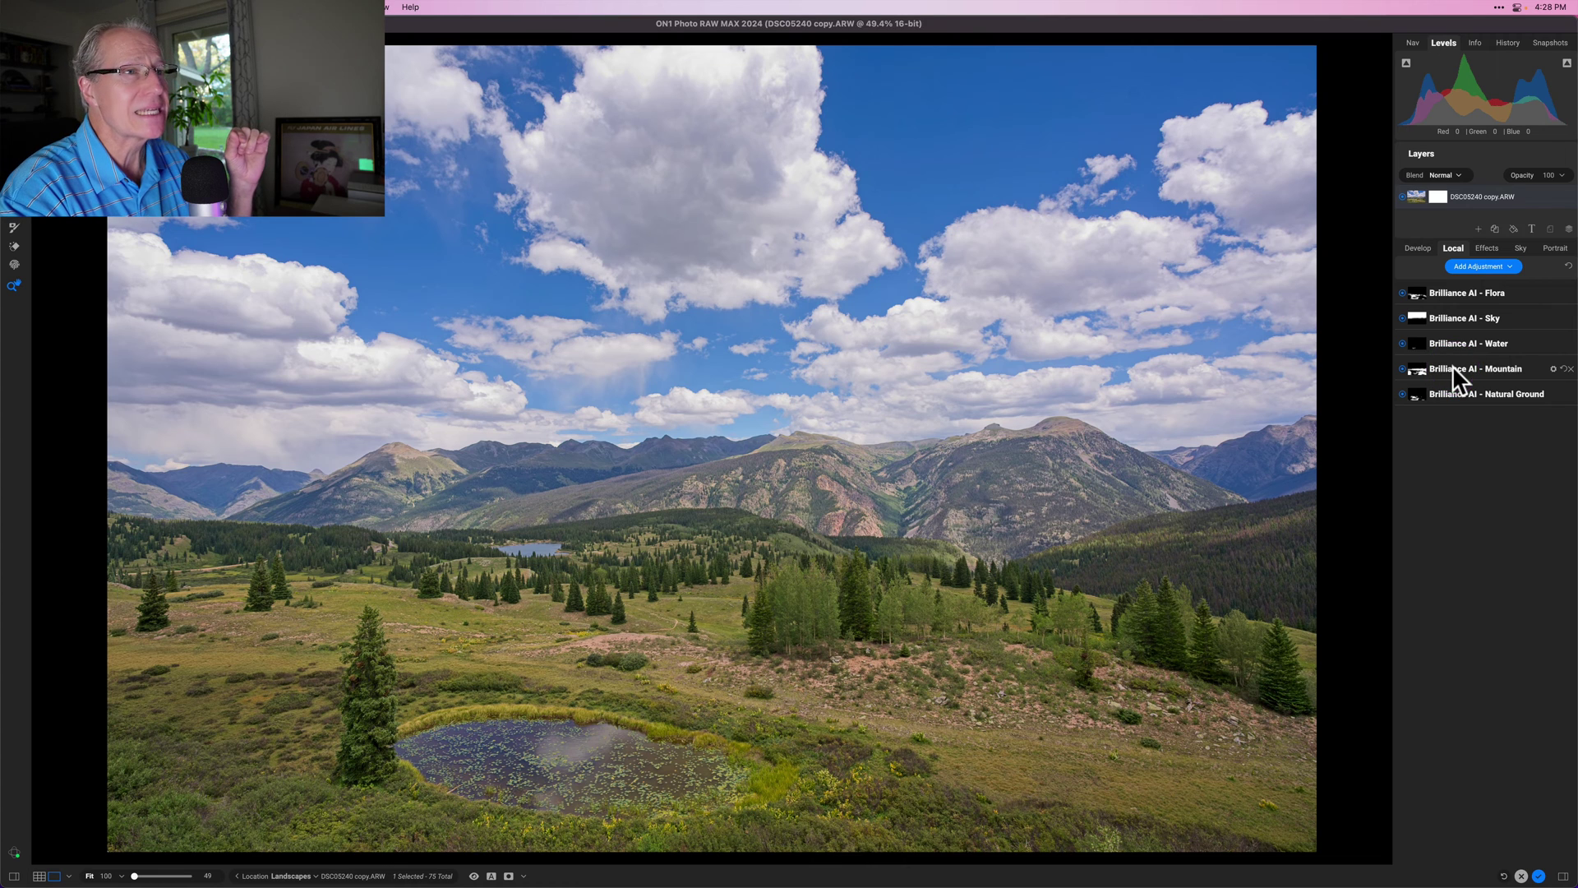
- Set the Mountain adjustment to opacity 50, contrast 52 and shadows -12
{"action": "left_click", "coordinate": [1508, 367]}
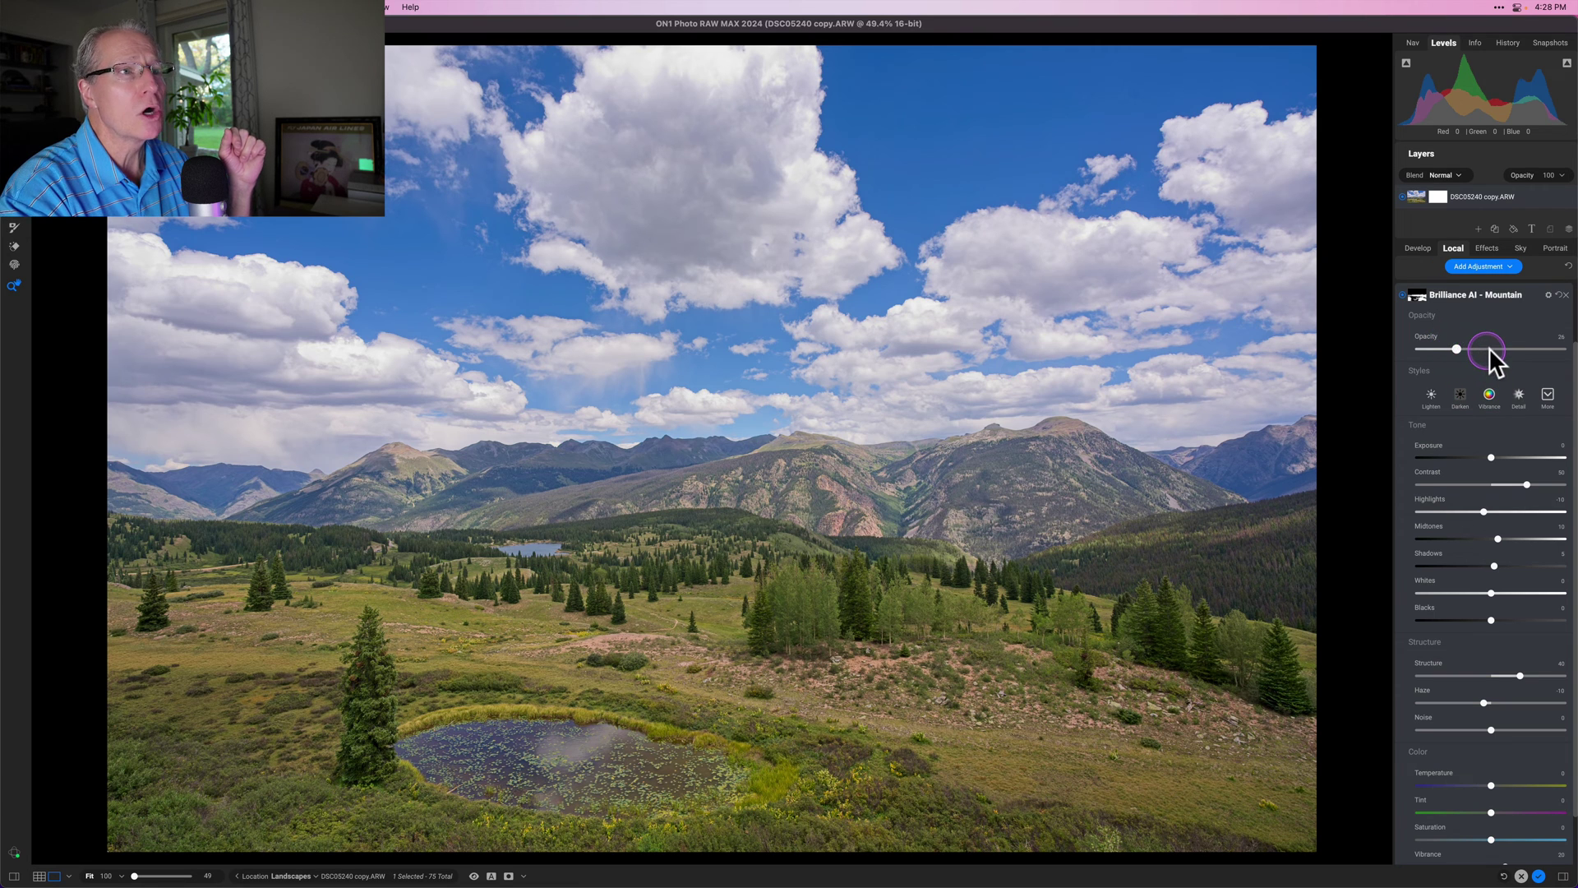
{"action": "left_click", "coordinate": [1491, 349]}
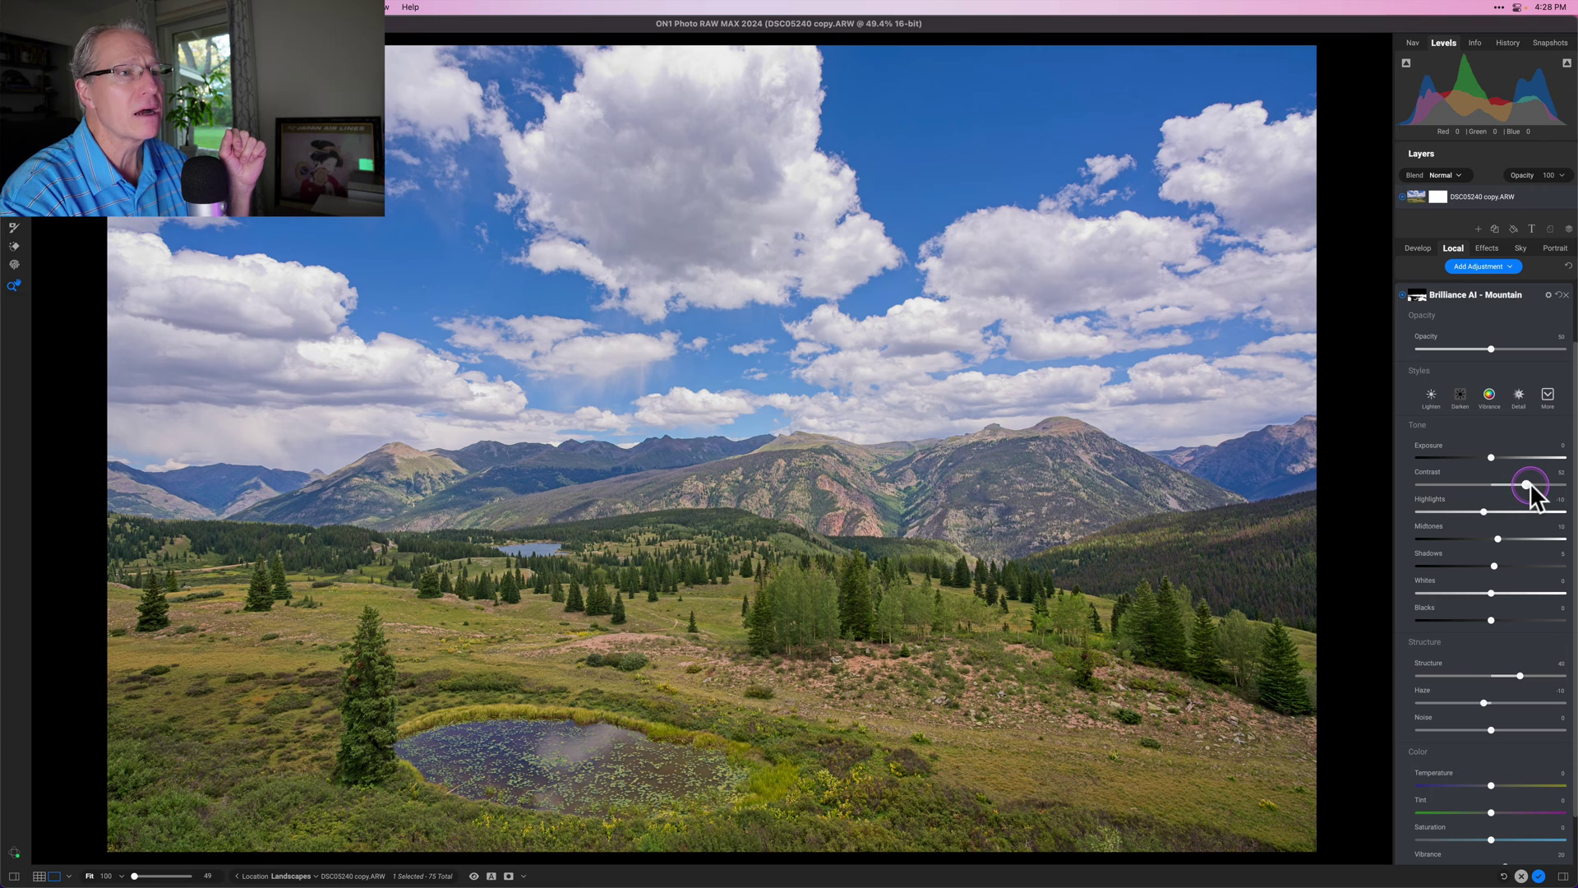
{"action": "left_click_drag", "start_coordinate": [1527, 485], "coordinate": [1537, 485]}
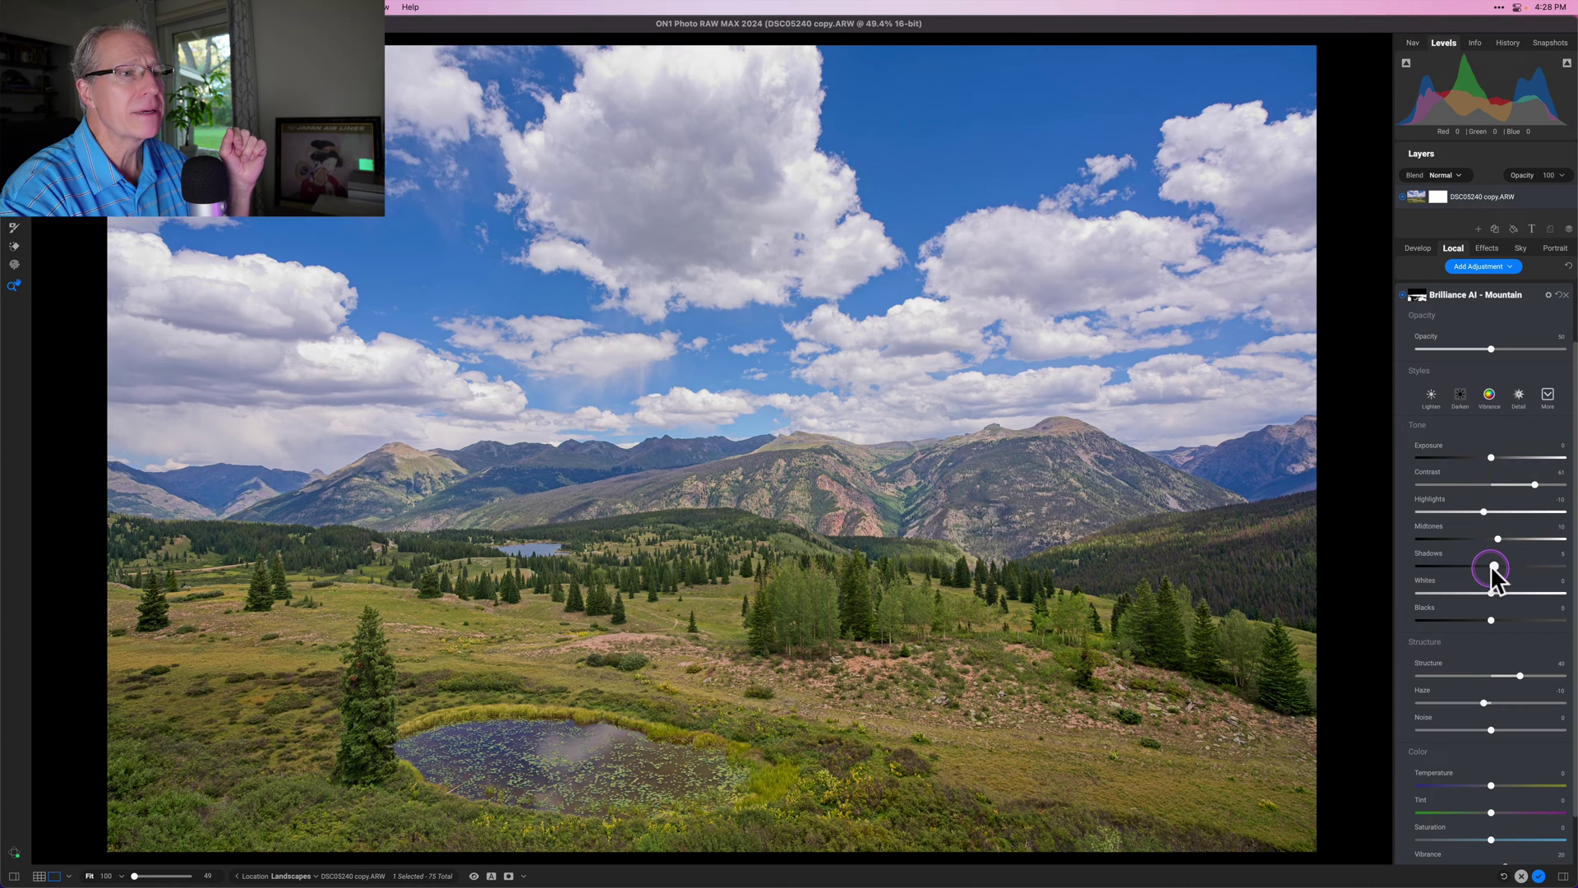
{"action": "left_click", "coordinate": [1481, 565]}
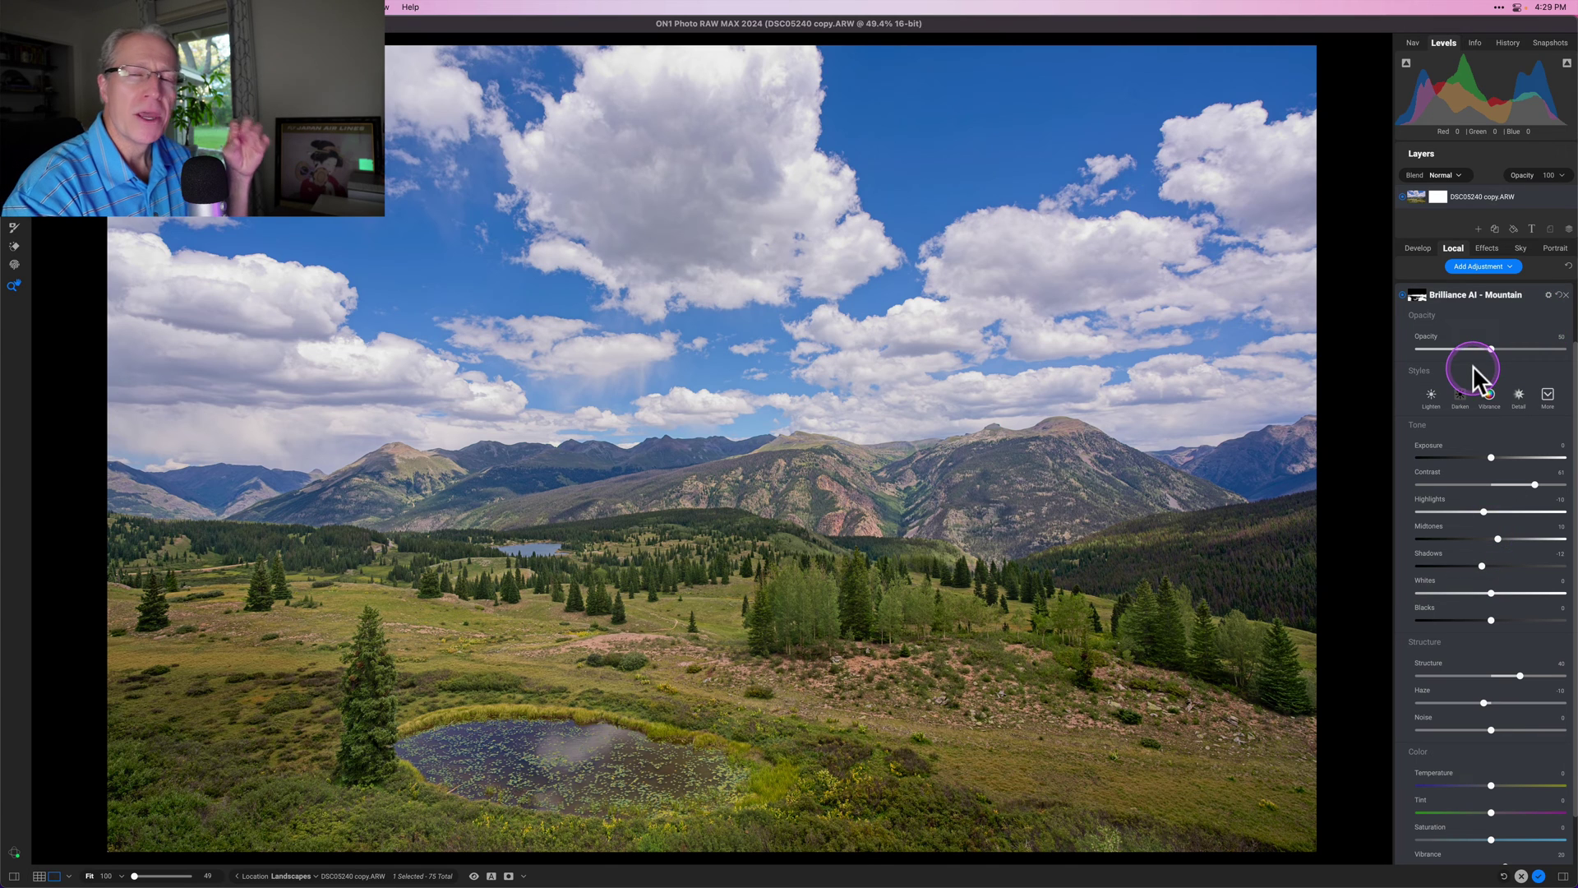
{"action": "left_click", "coordinate": [1533, 297]}
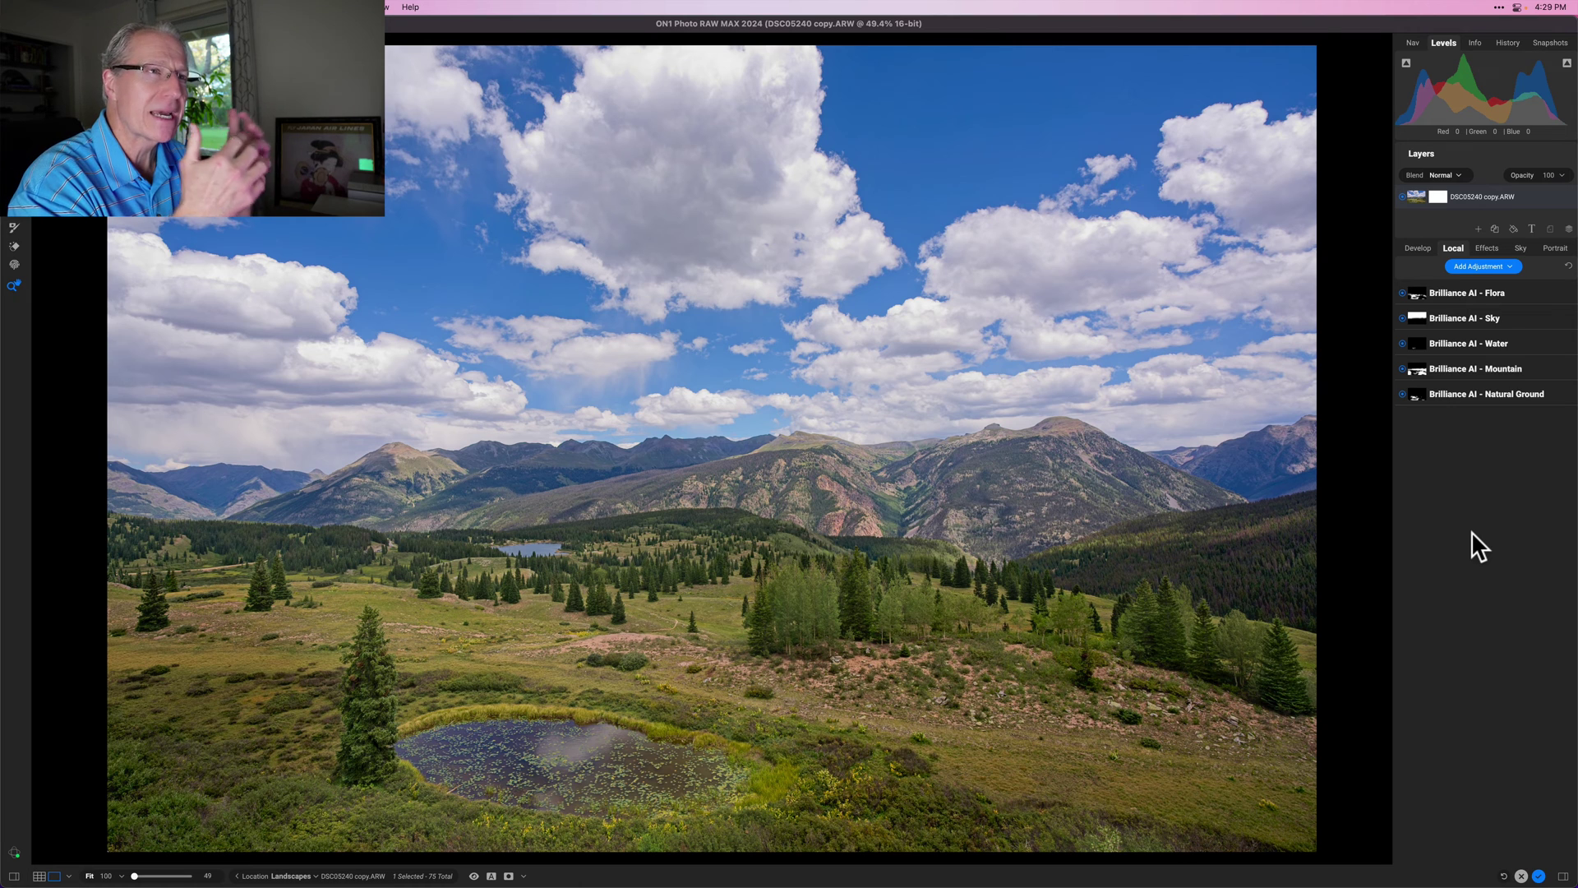
{"action": "left_click", "coordinate": [1469, 476]}
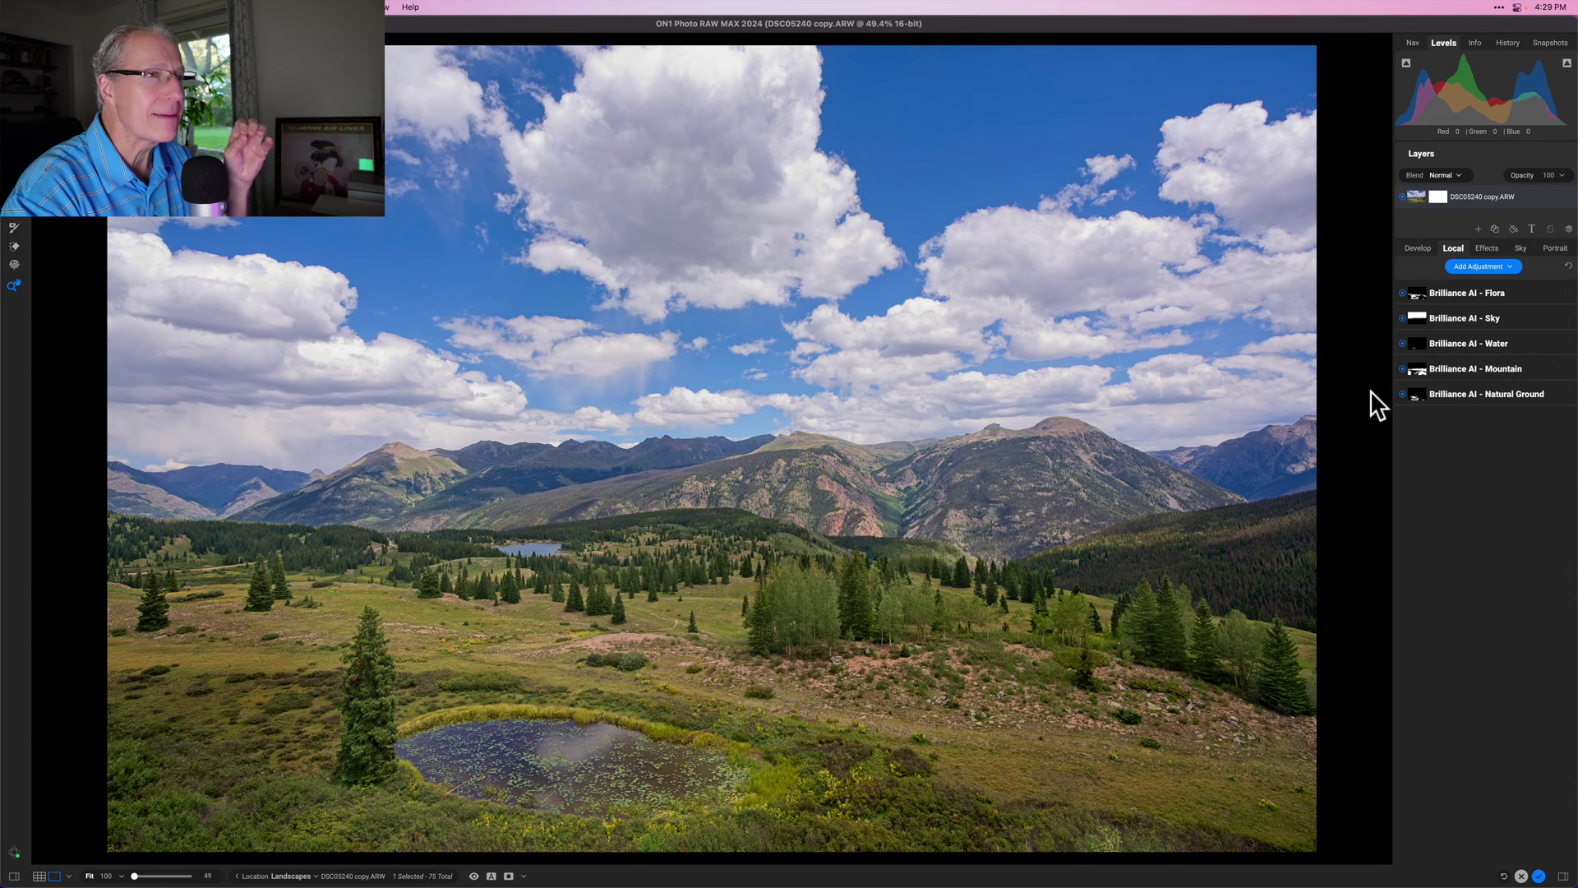
{"action": "left_click", "coordinate": [1537, 523]}
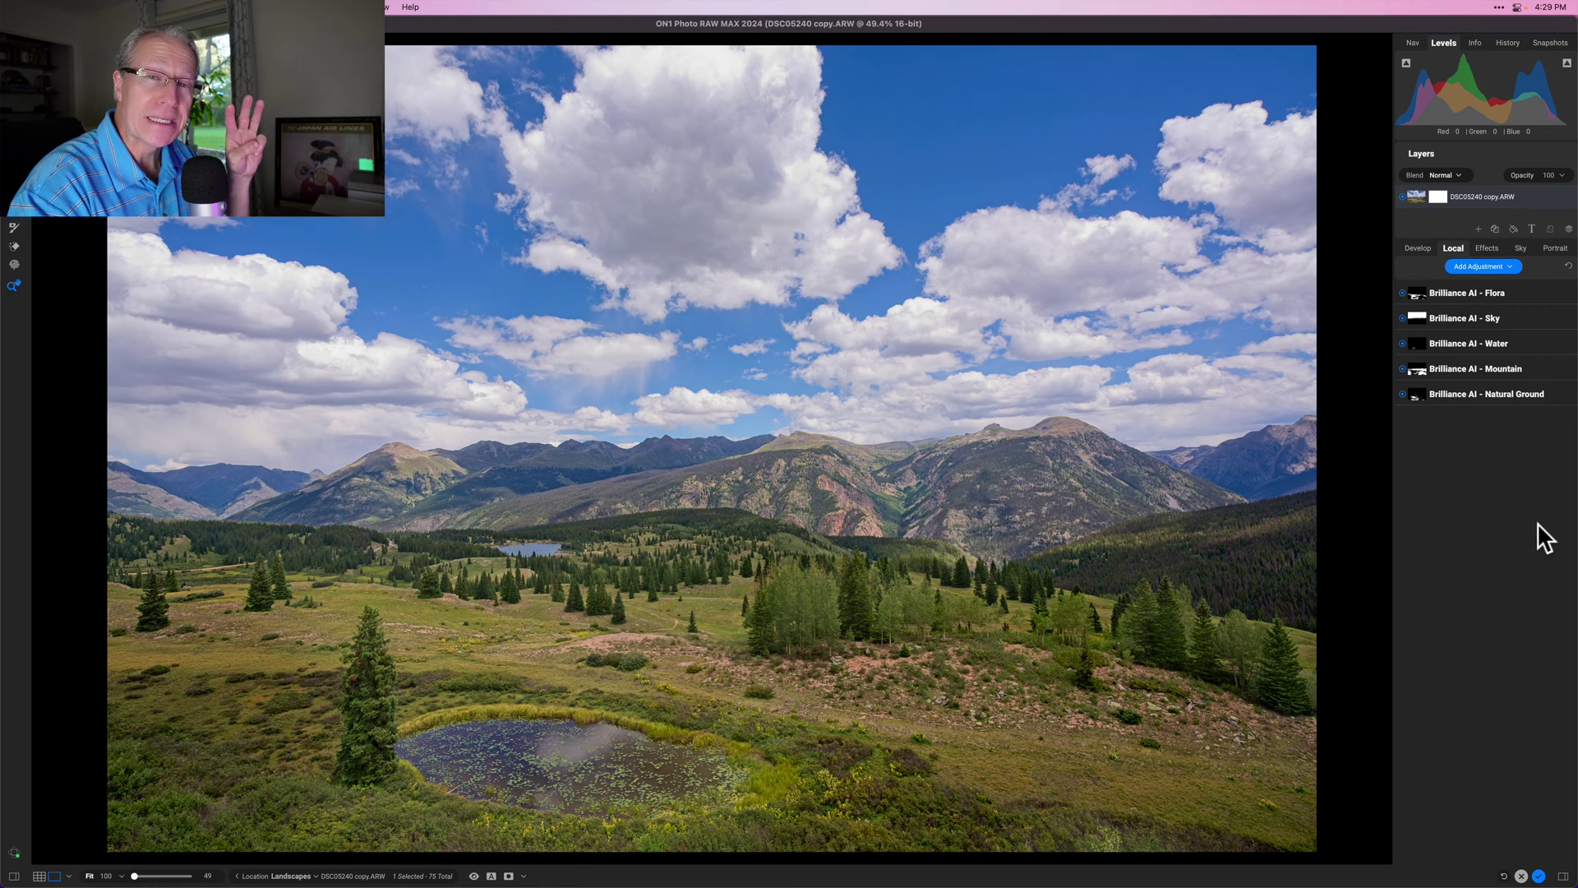
- Add a Dynamic Contrast filter to the whole photo from the Effects tab
{"action": "left_click", "coordinate": [1489, 248]}
{"action": "left_click", "coordinate": [1491, 293]}
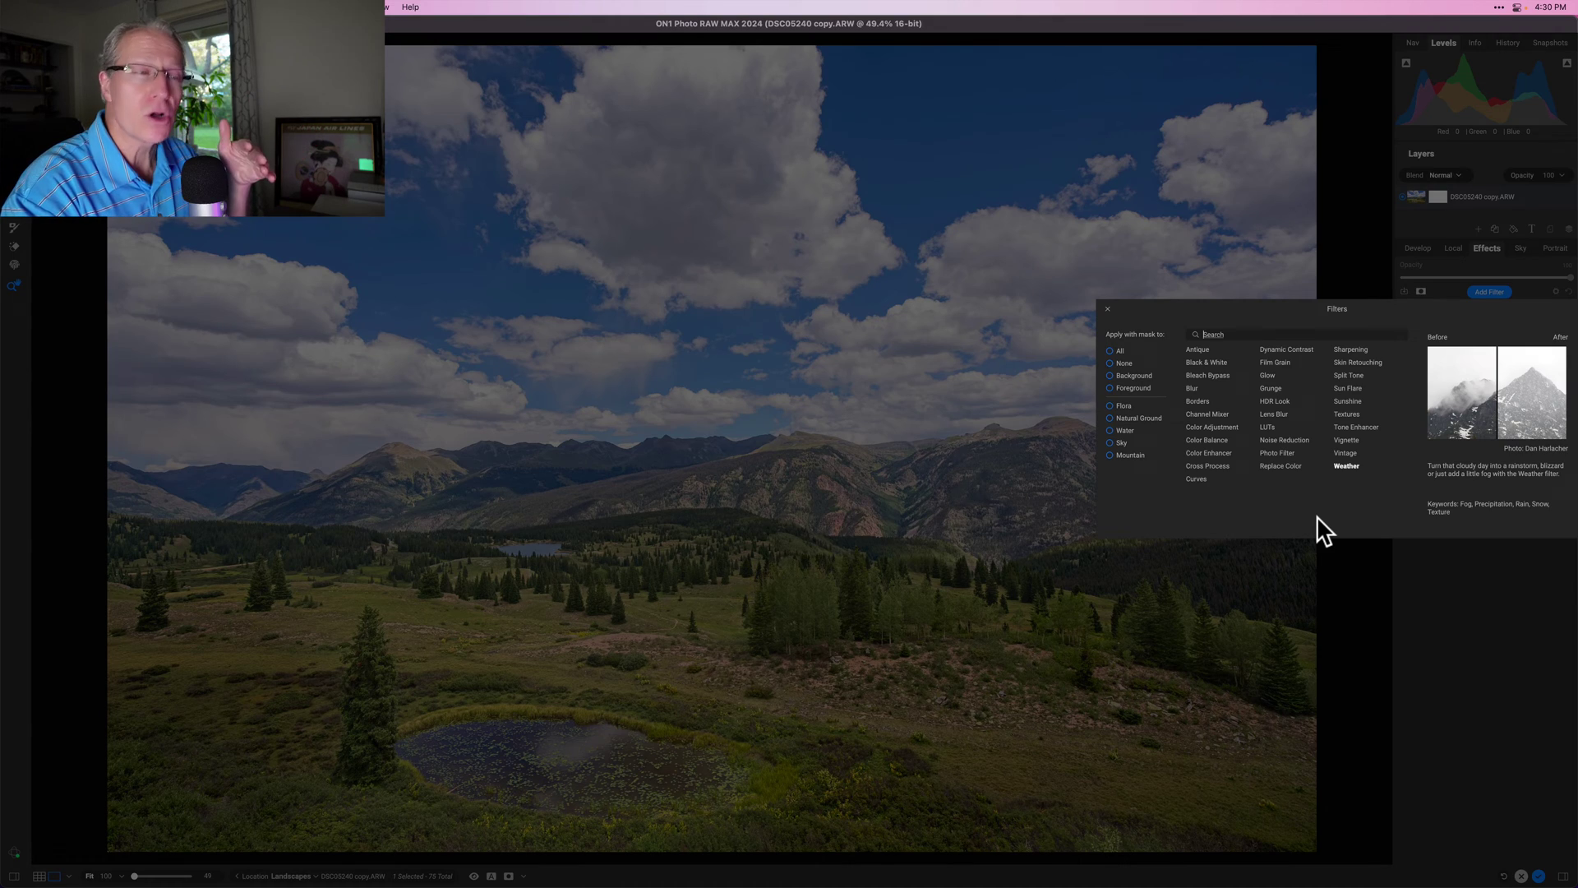
{"action": "left_click", "coordinate": [1286, 345]}
{"action": "left_click", "coordinate": [1286, 349]}
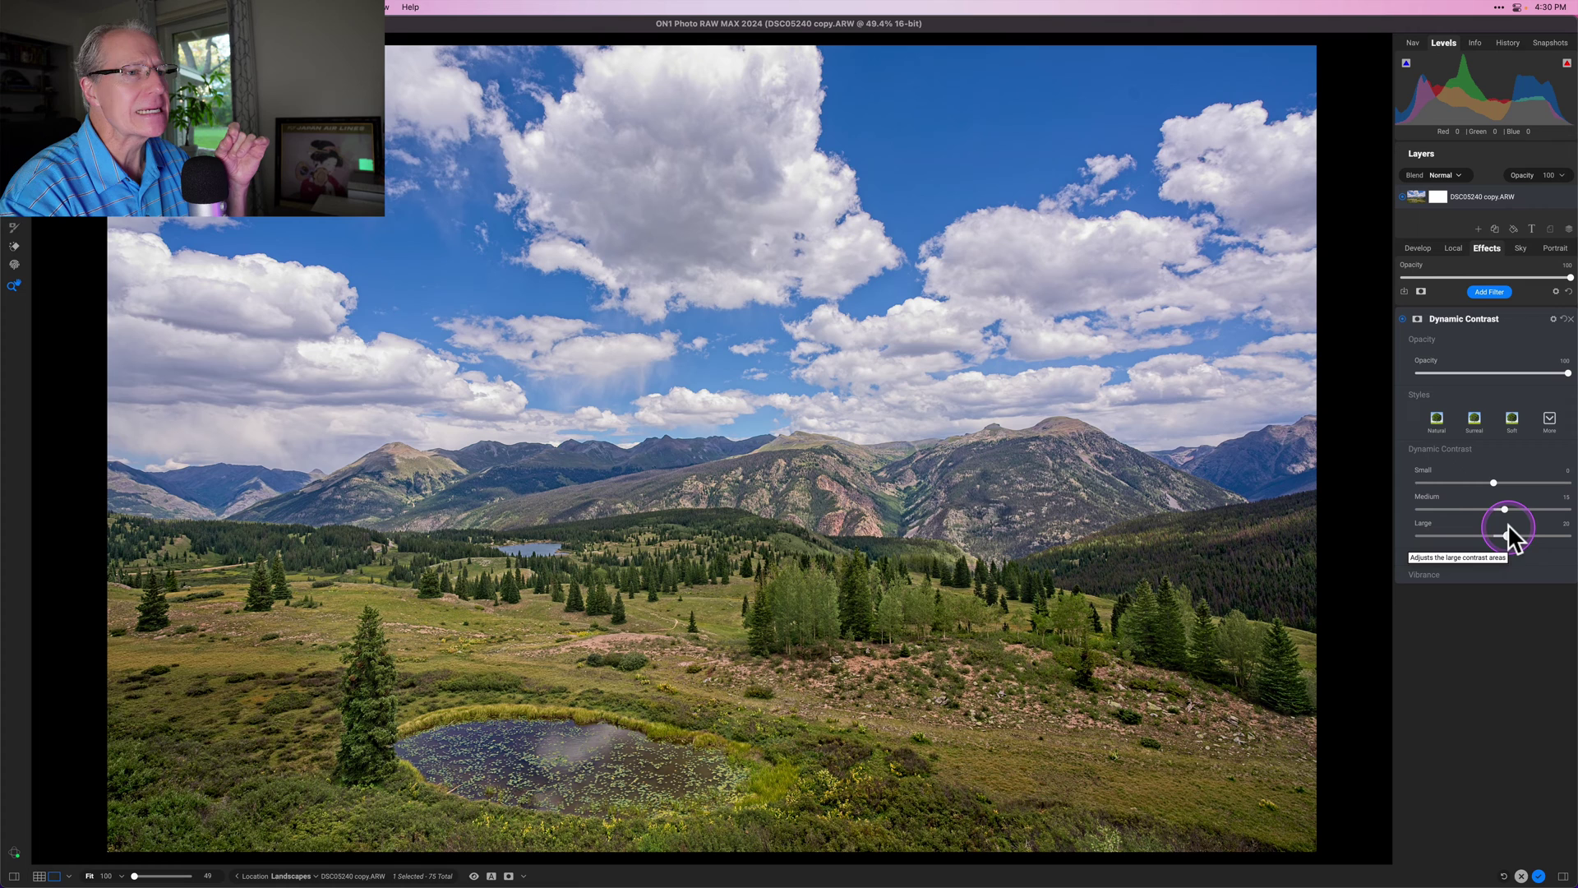
- Toggle Dynamic Contrast off and on to compare, then reopen the filter browser
{"action": "left_click", "coordinate": [1402, 318]}
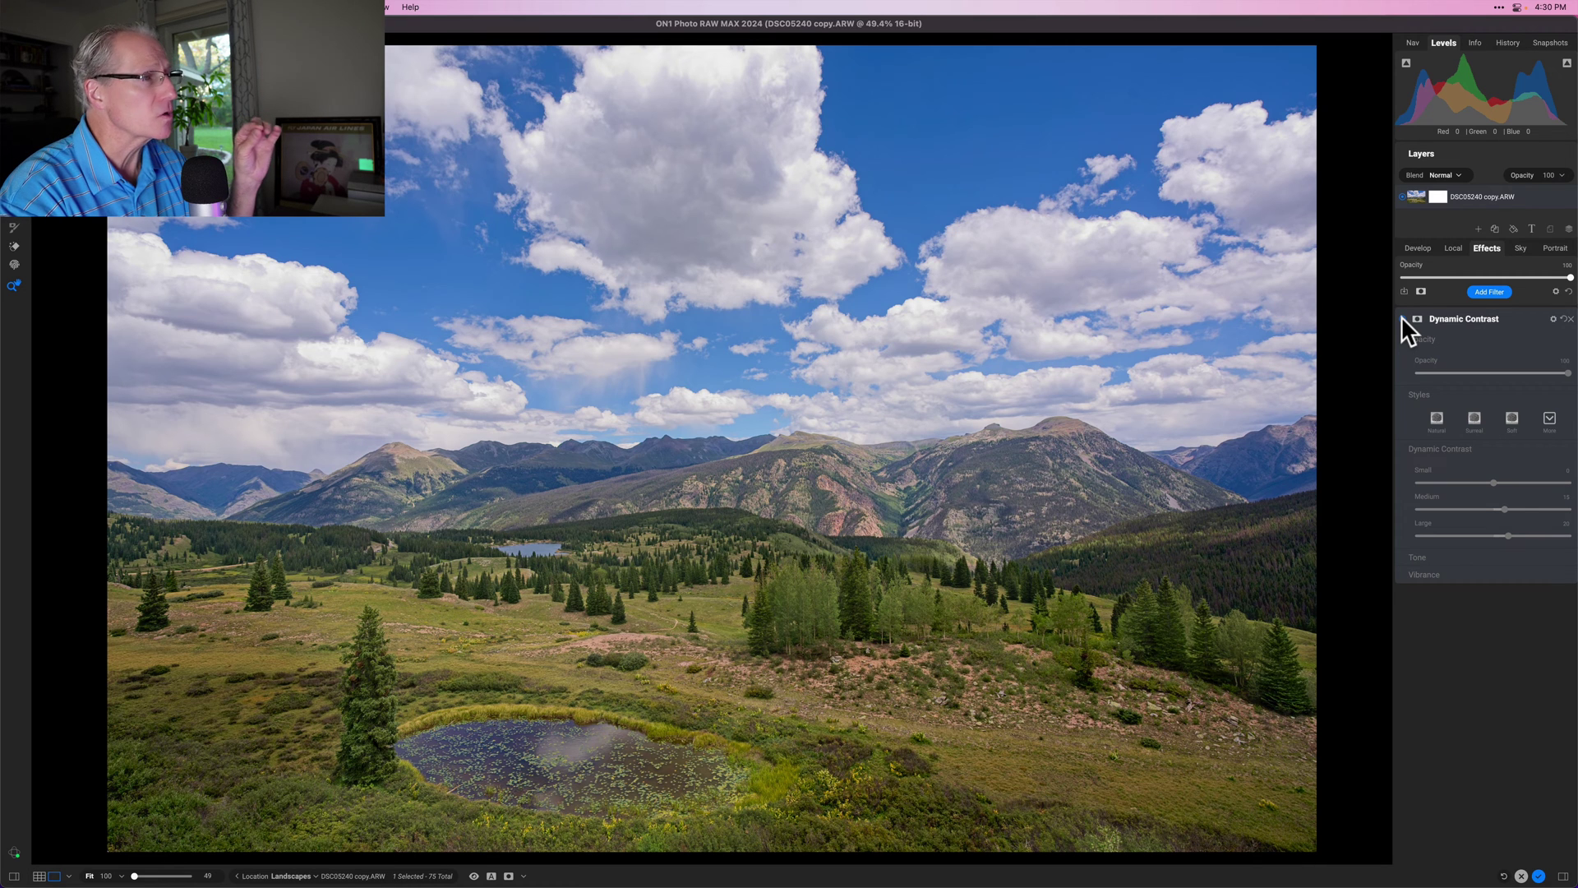
{"action": "left_click", "coordinate": [1402, 318]}
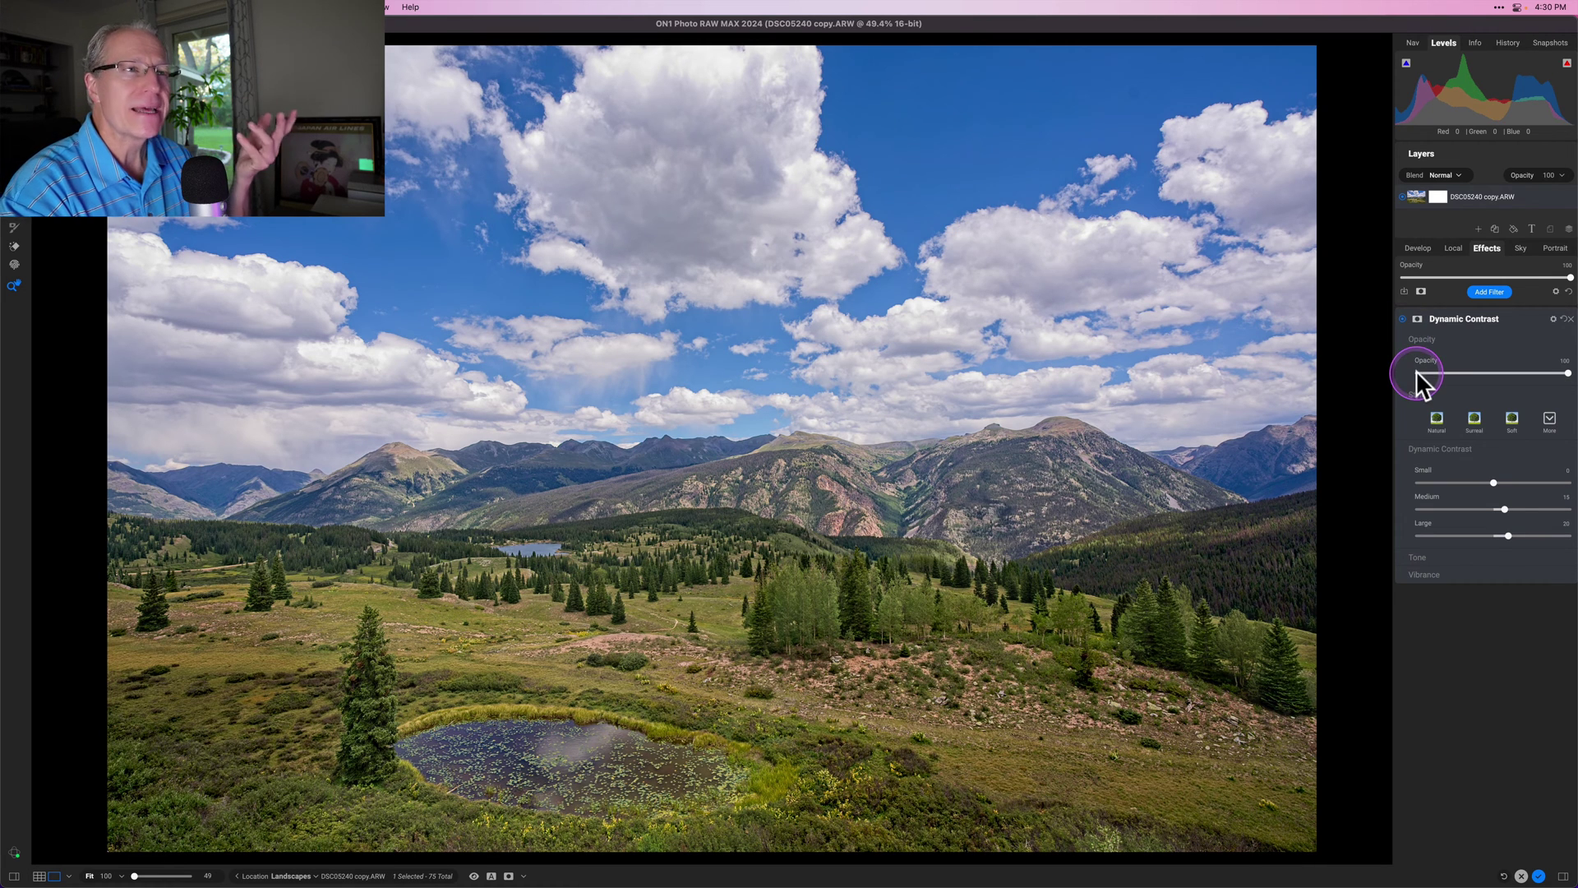
{"action": "left_click", "coordinate": [1502, 293]}
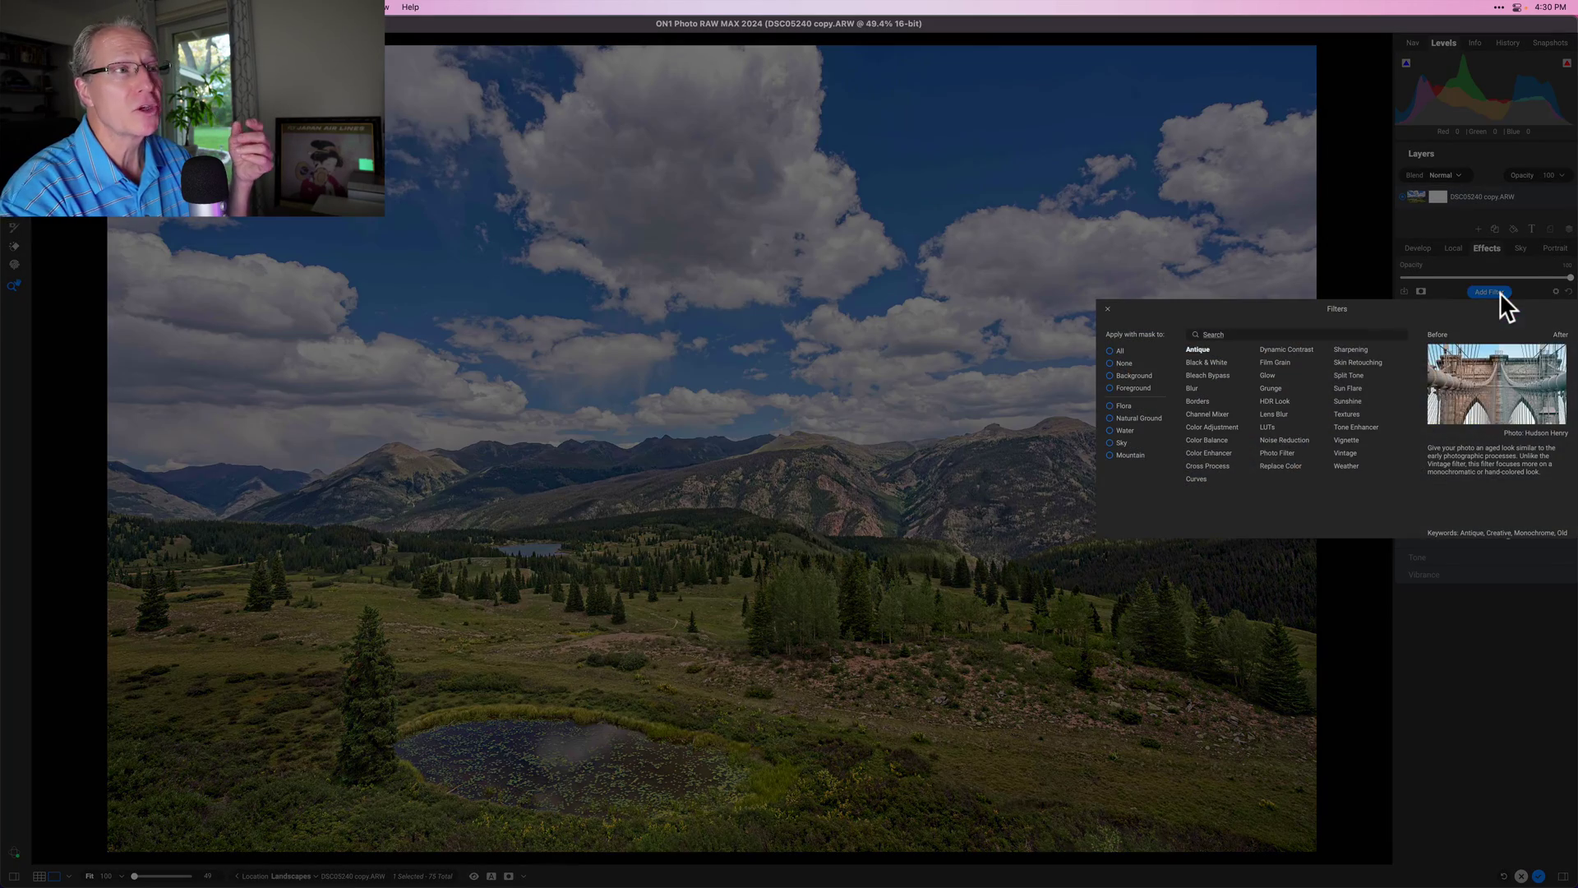
- Add a Black & White filter with the Infrared style
{"action": "left_click", "coordinate": [1211, 375]}
{"action": "left_click", "coordinate": [1211, 360]}
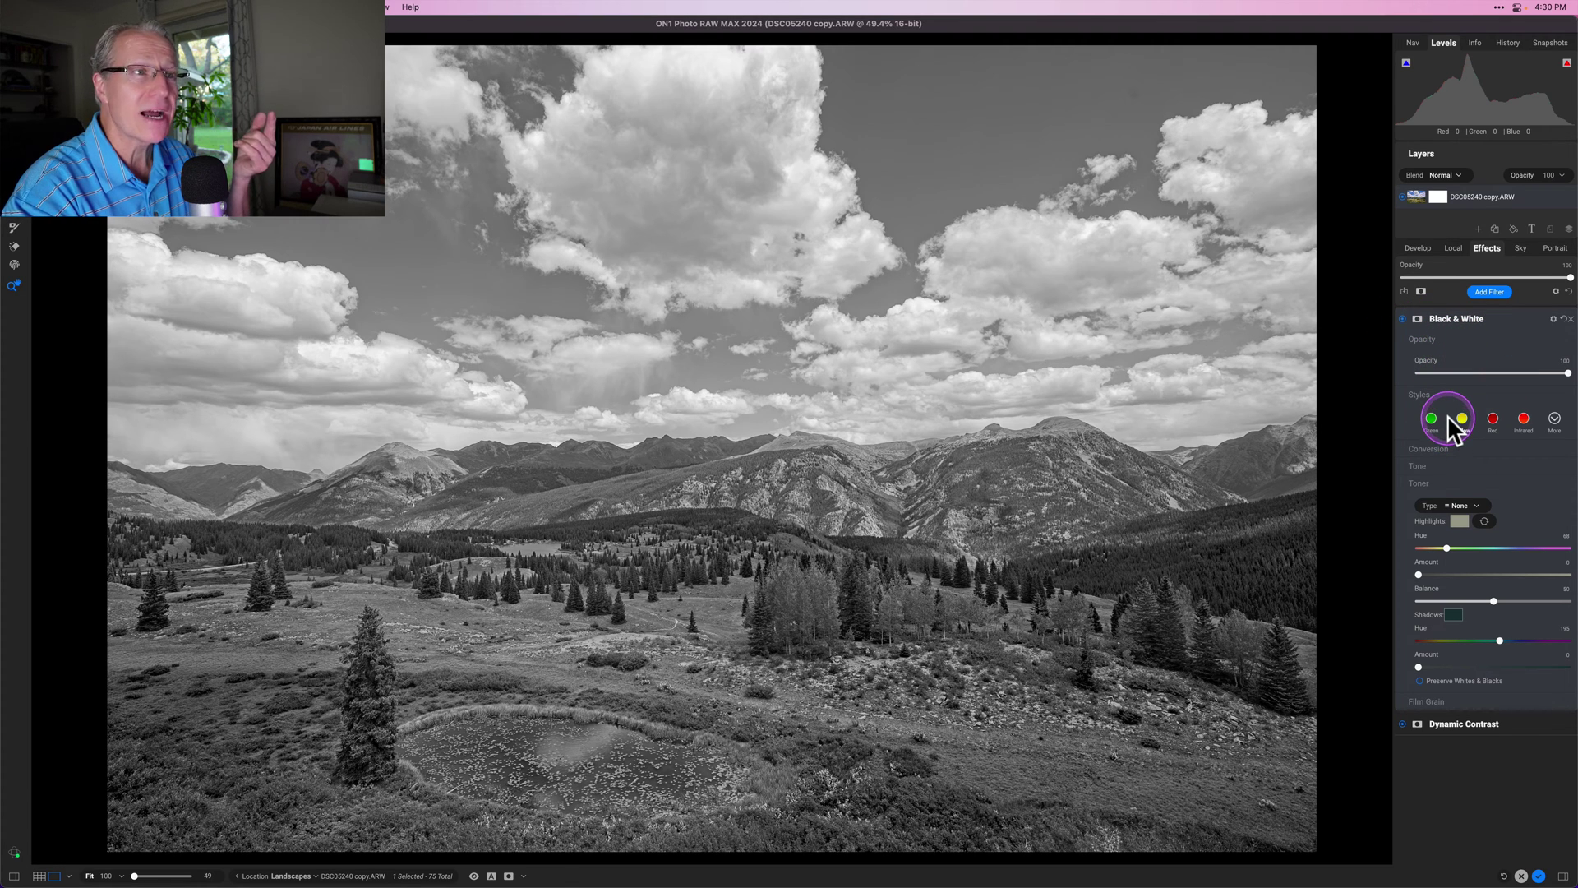
{"action": "left_click", "coordinate": [1553, 419]}
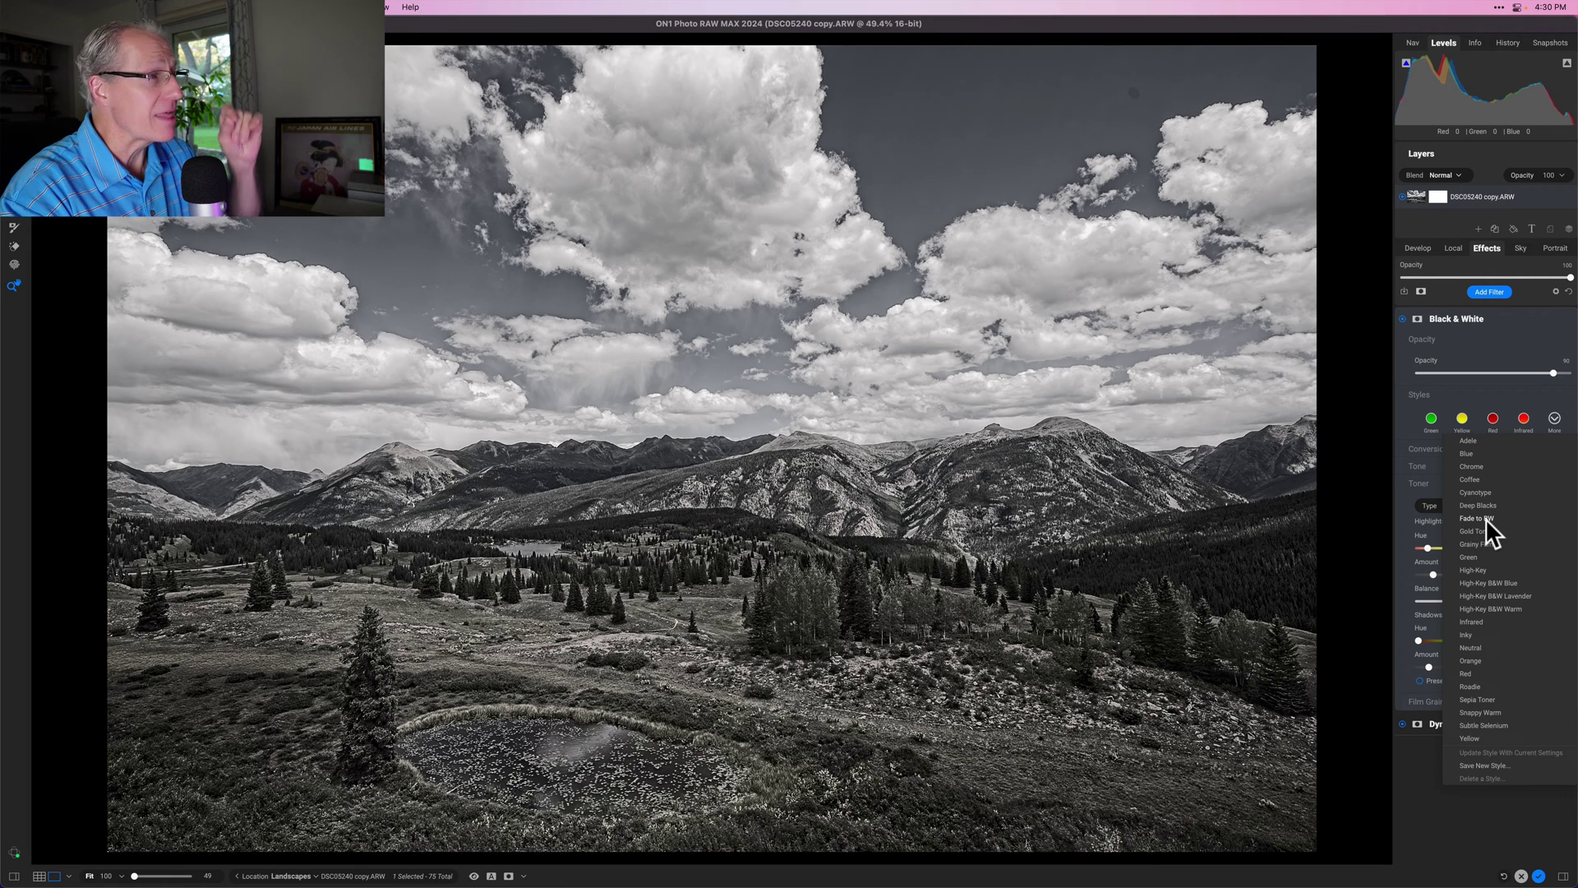
{"action": "left_click", "coordinate": [1484, 549]}
{"action": "left_click", "coordinate": [1478, 567]}
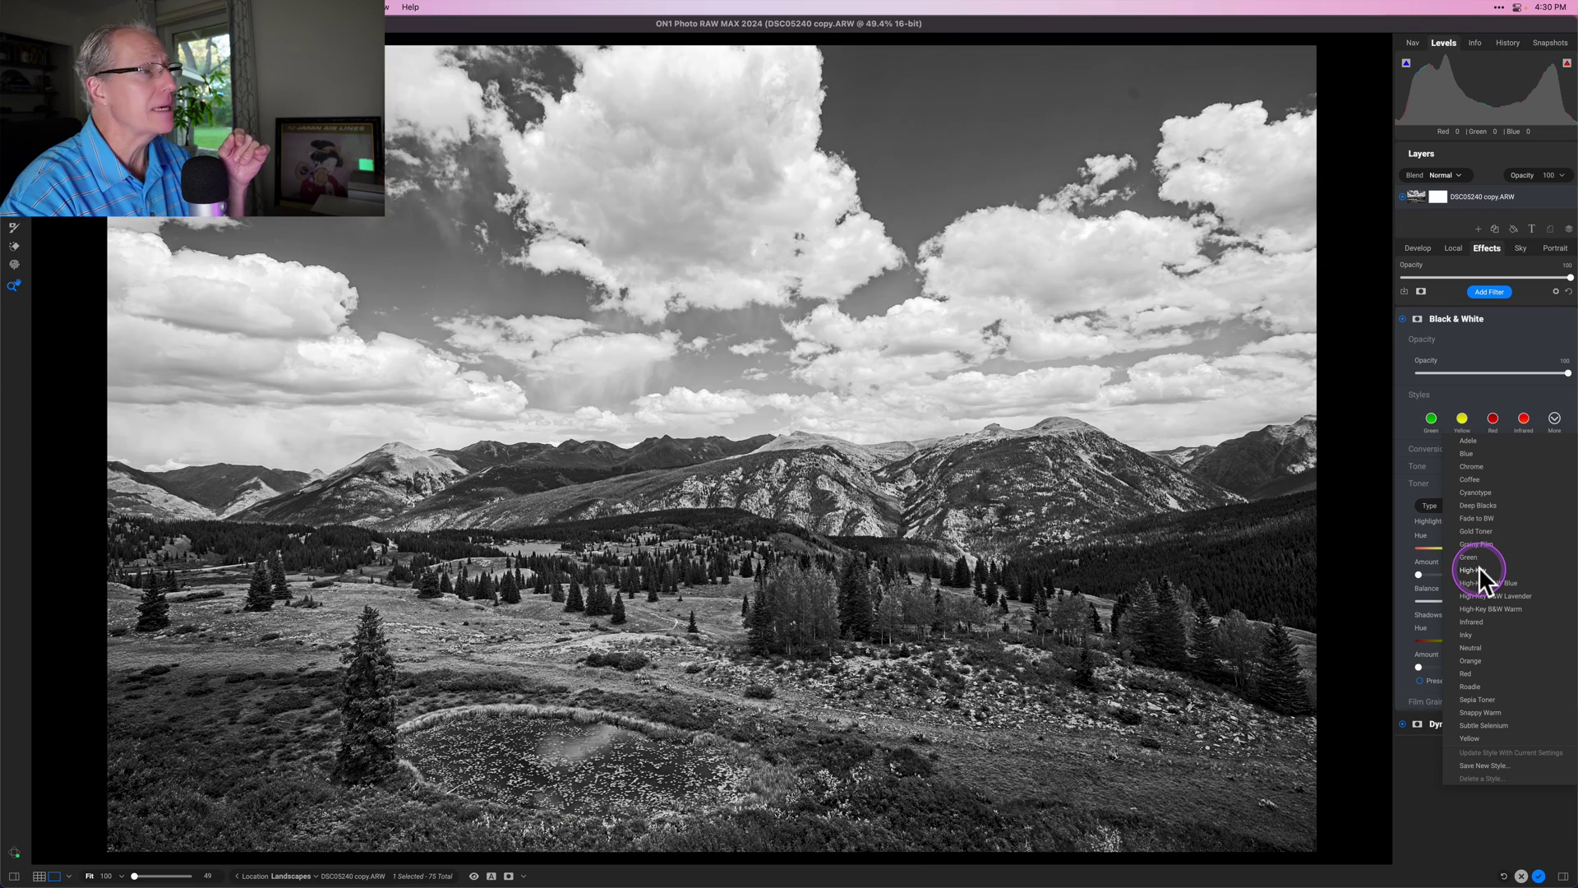
{"action": "left_click", "coordinate": [1480, 617]}
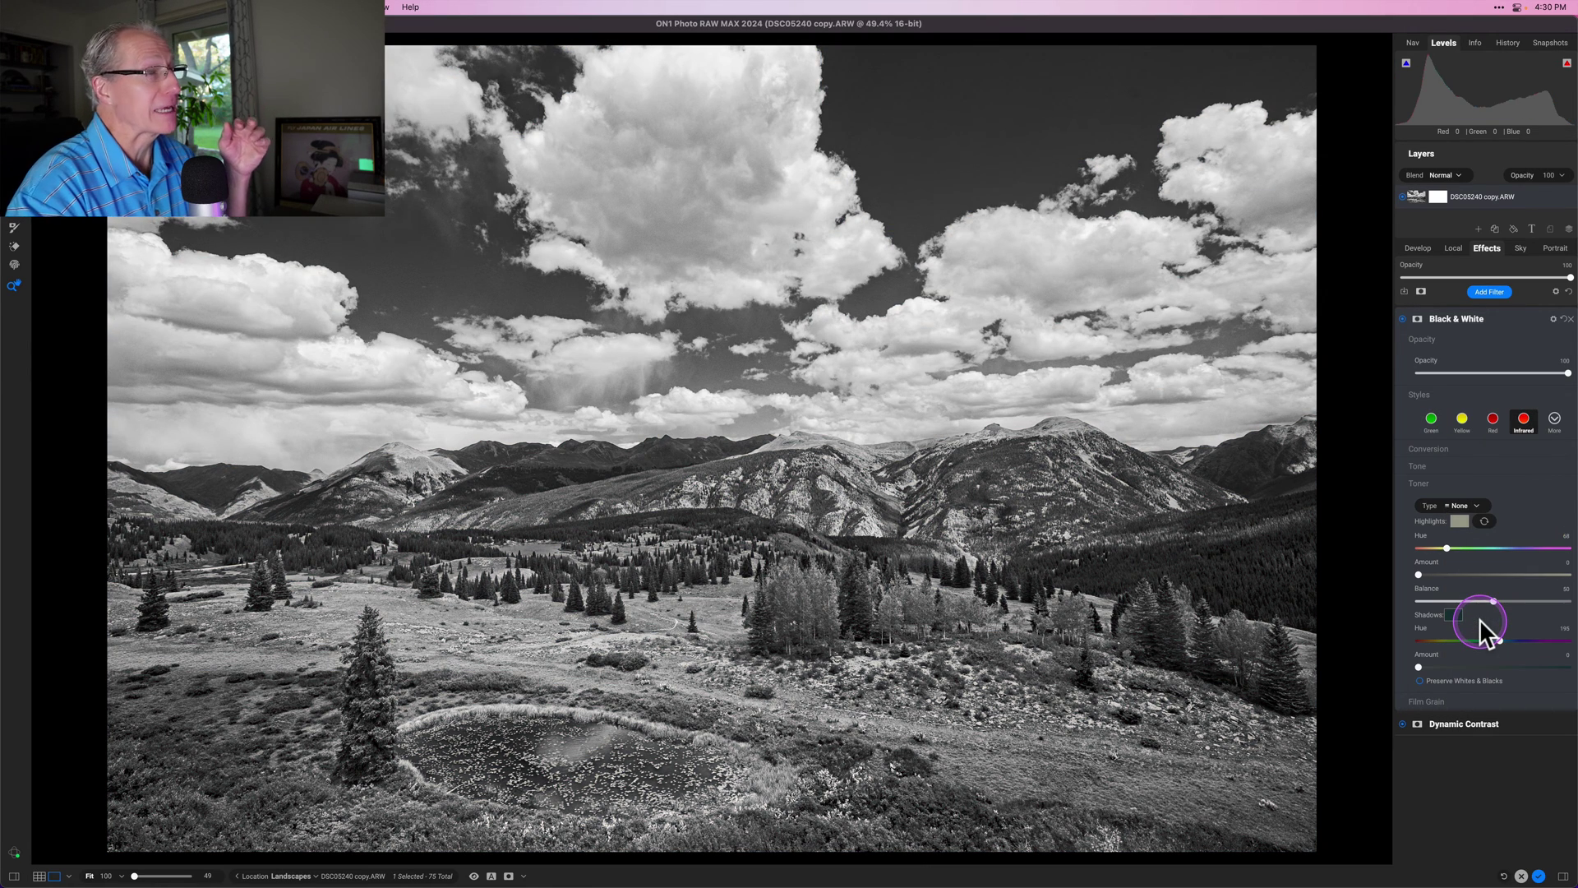
{"action": "left_click", "coordinate": [1452, 393]}
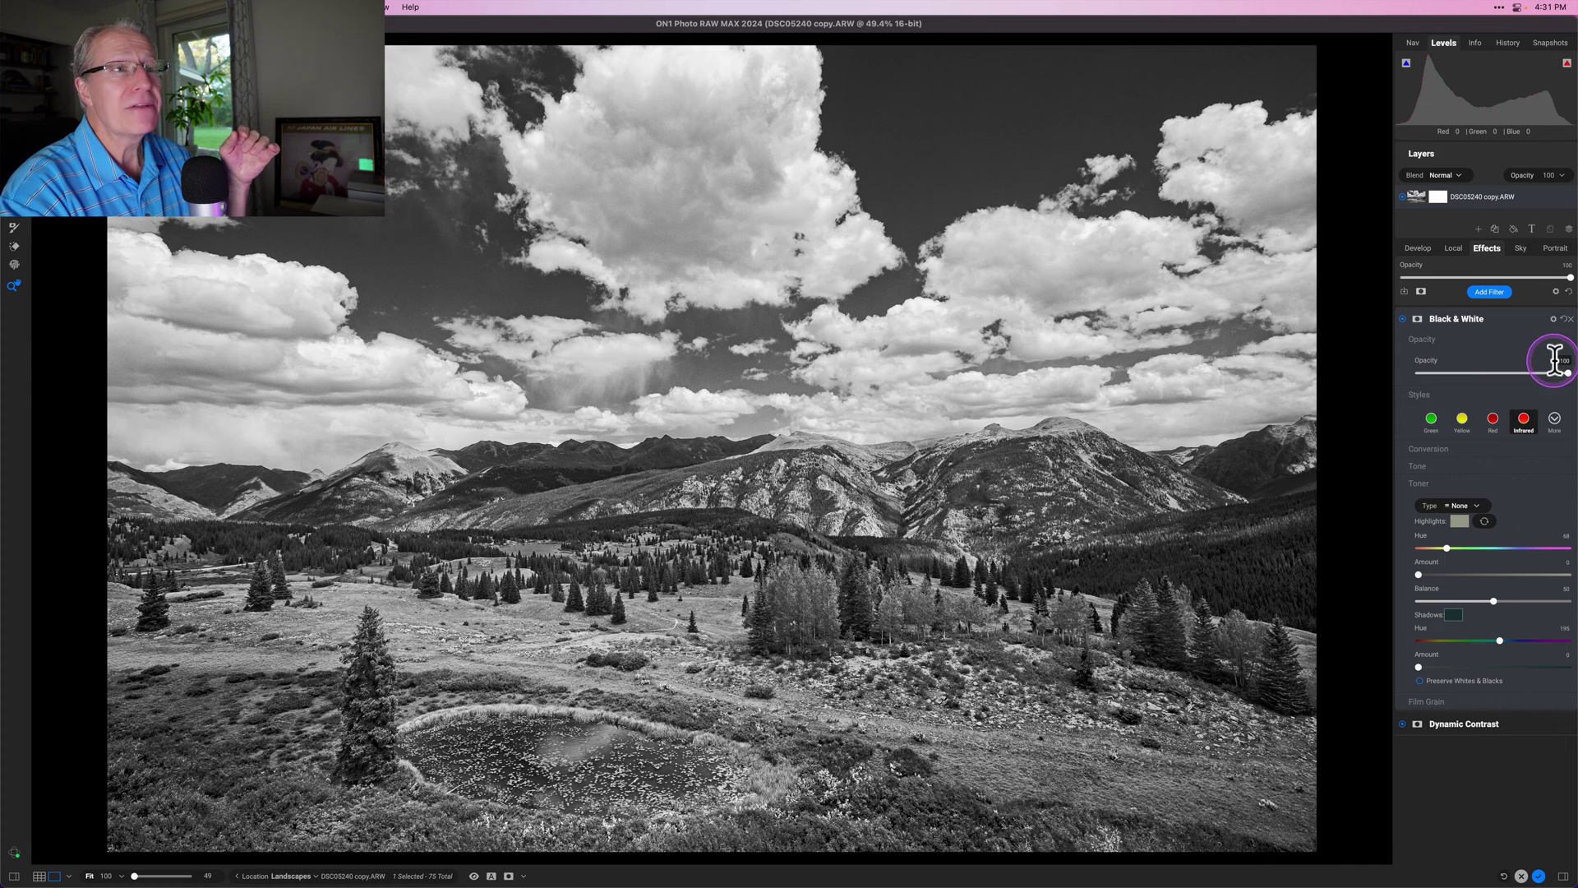
- Try a lower Black & White opacity, reset it to 100, and review its tone settings
{"action": "left_click_drag", "start_coordinate": [1565, 374], "coordinate": [1528, 373]}
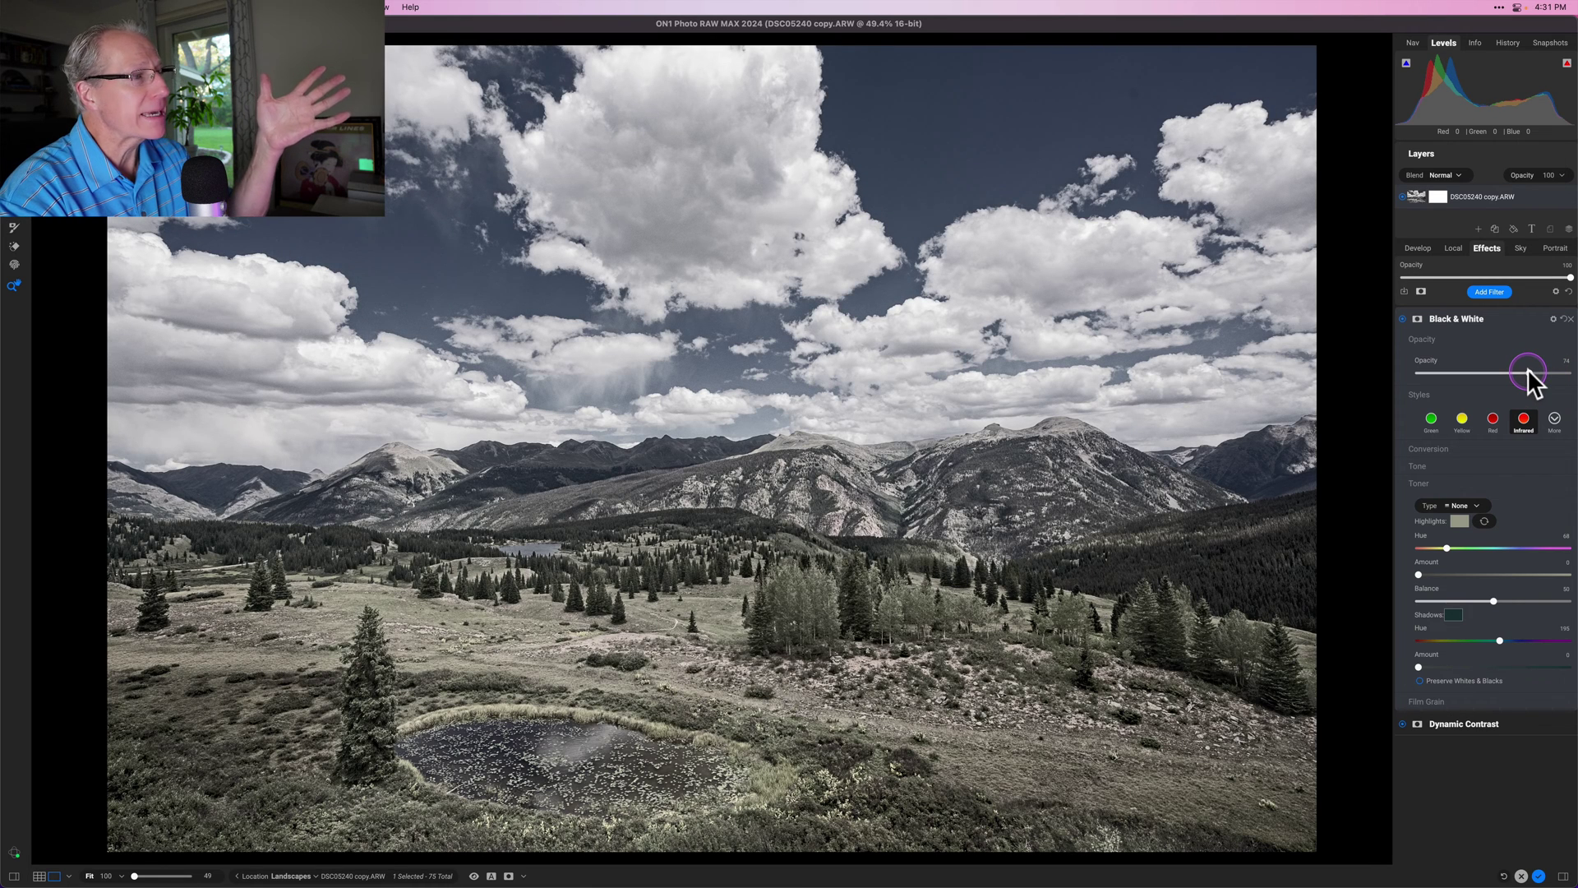
{"action": "double_click", "coordinate": [1527, 372]}
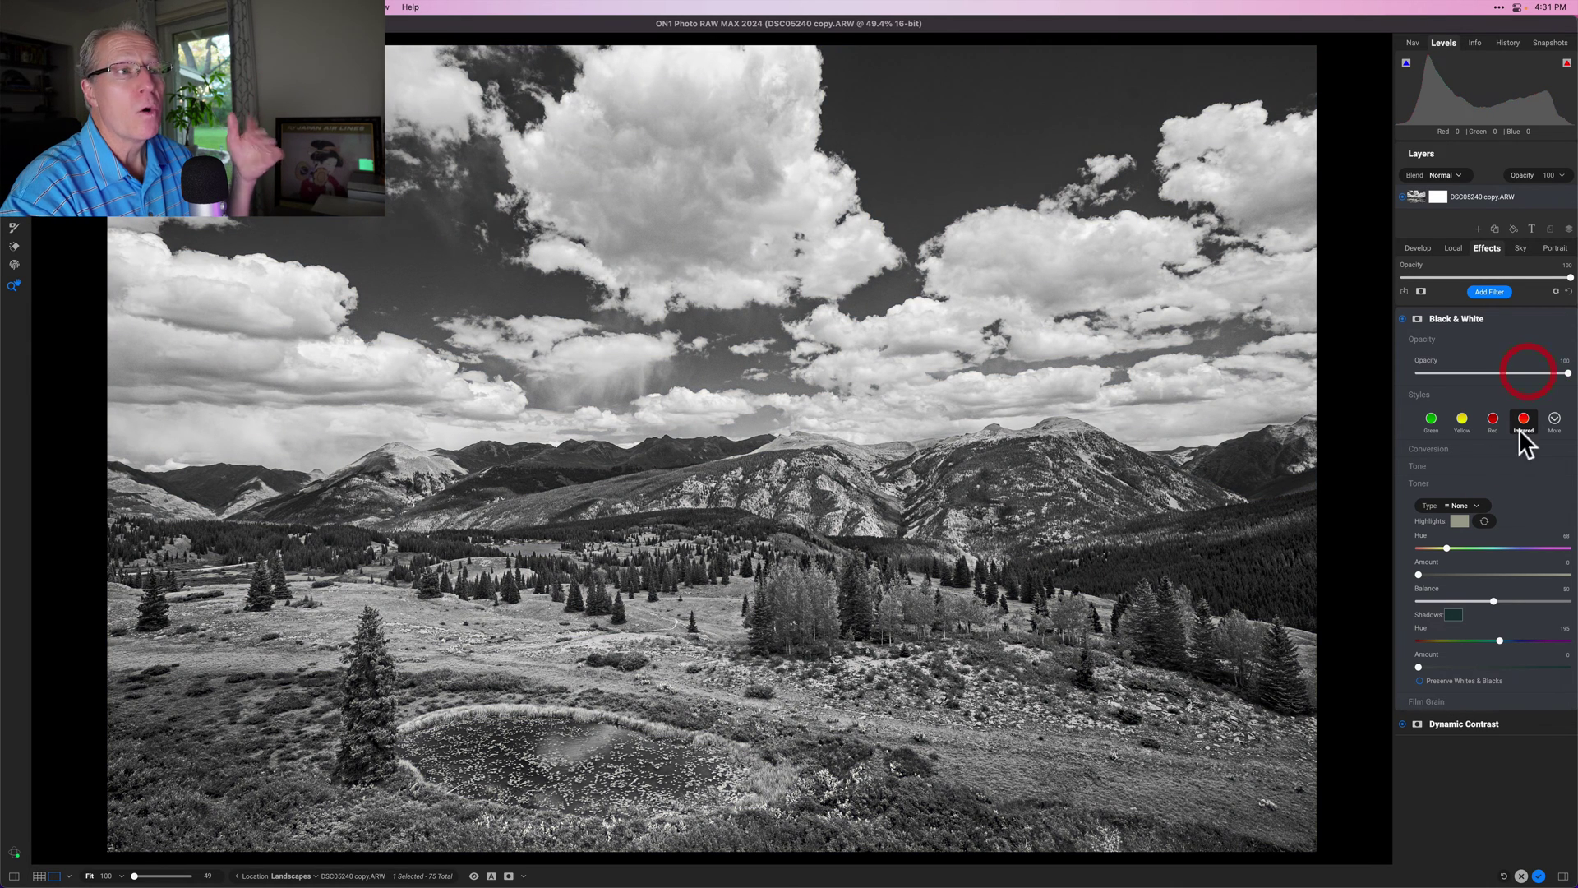
{"action": "left_click", "coordinate": [1438, 465]}
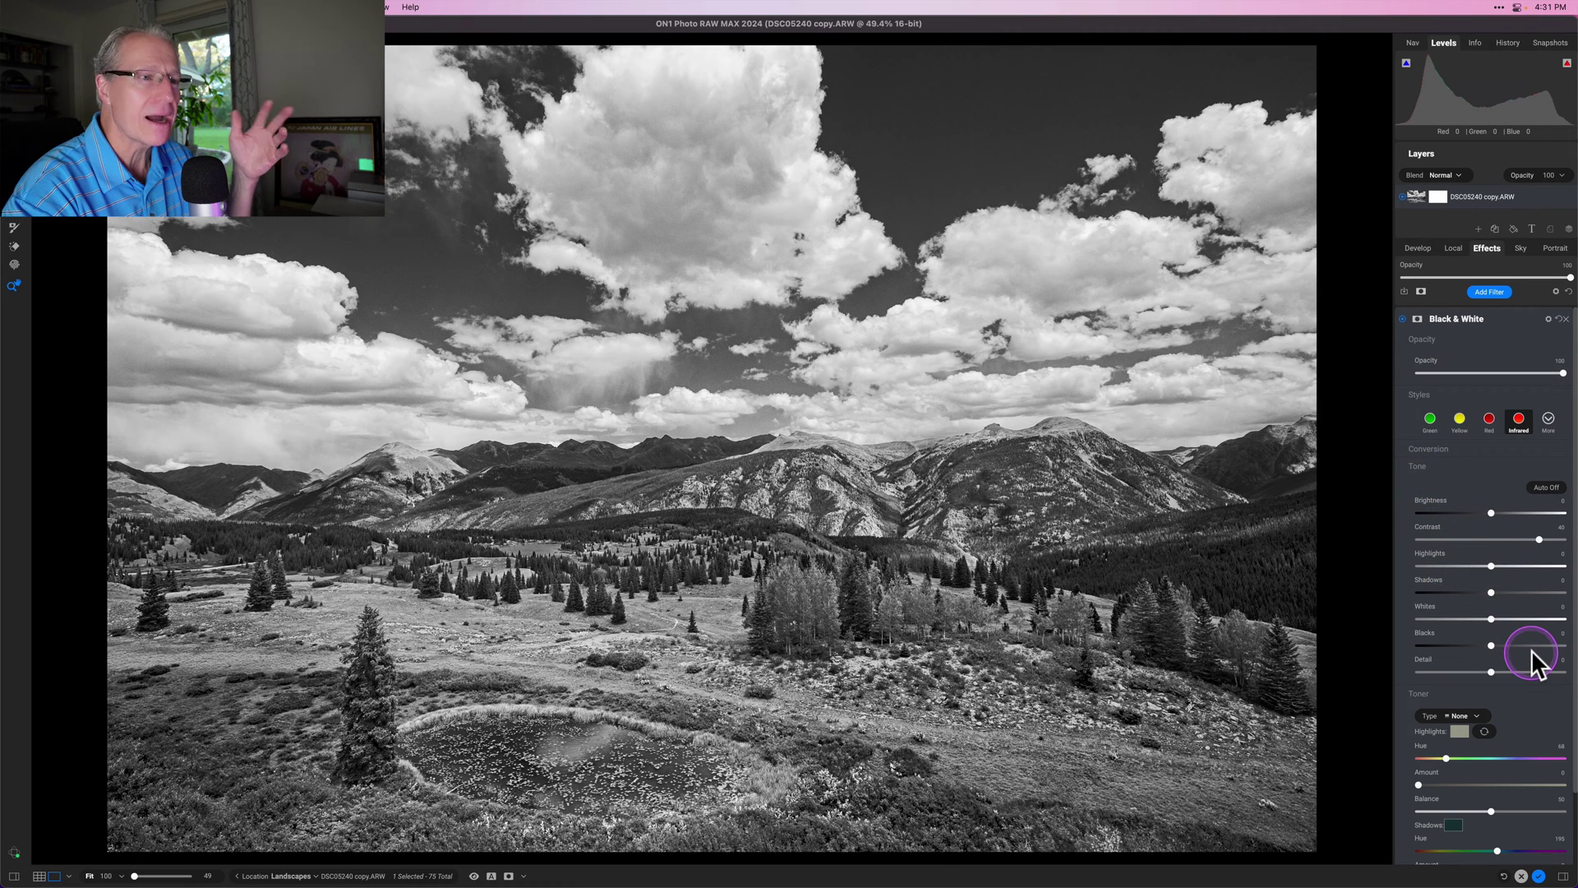
{"action": "scroll", "coordinate": [1531, 650], "scroll_direction": "down", "scroll_amount": 1}
{"action": "scroll", "coordinate": [1531, 650], "scroll_direction": "up", "scroll_amount": 1}
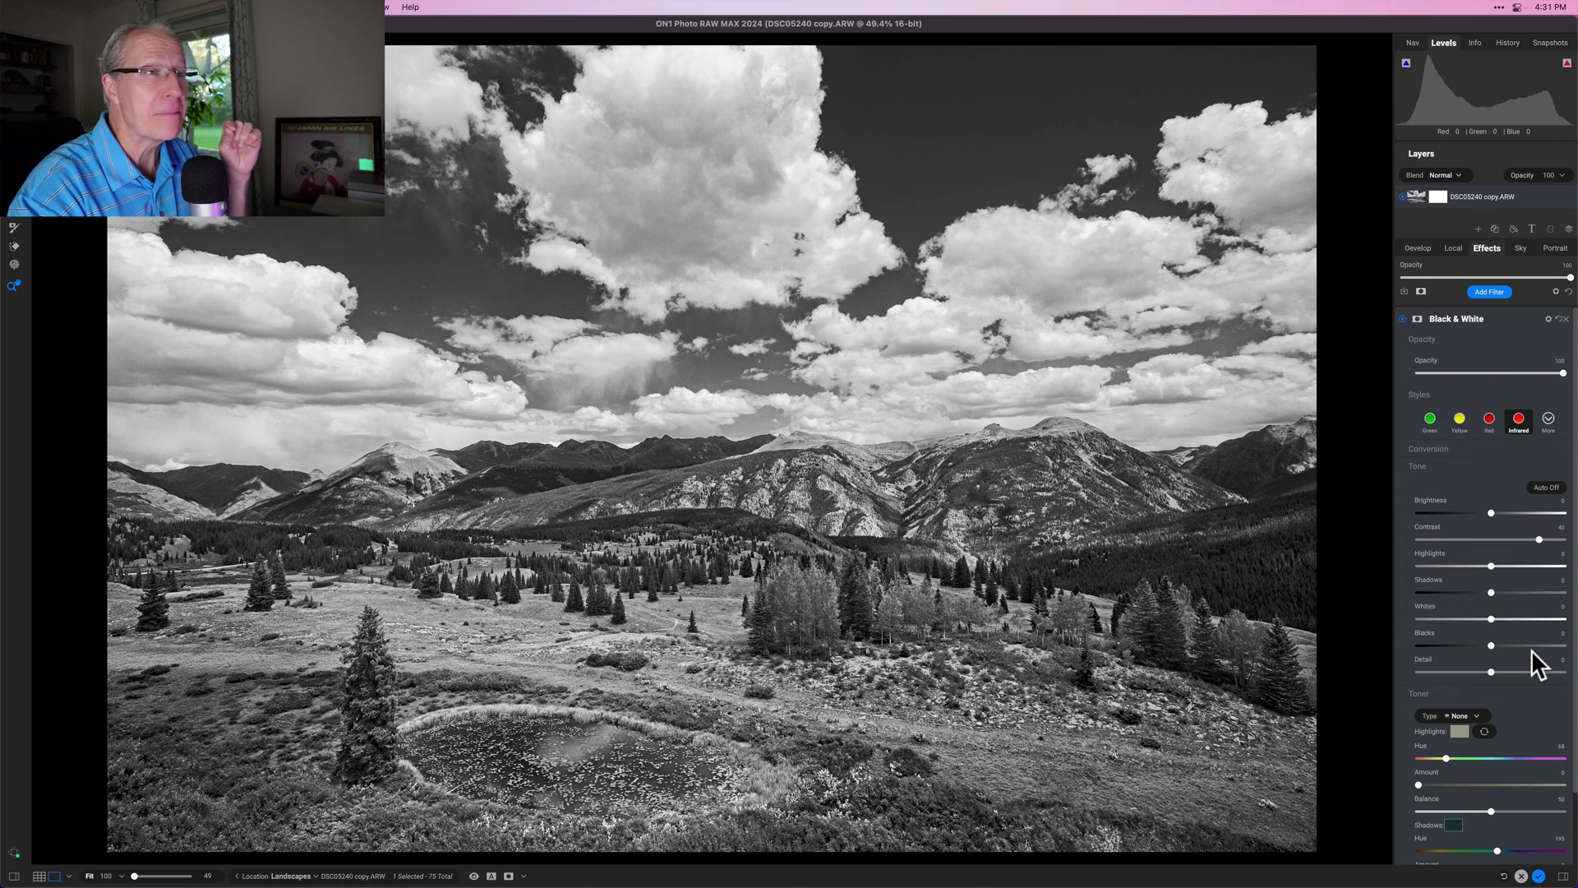
{"action": "left_click", "coordinate": [1499, 368]}
{"action": "left_click", "coordinate": [1496, 320]}
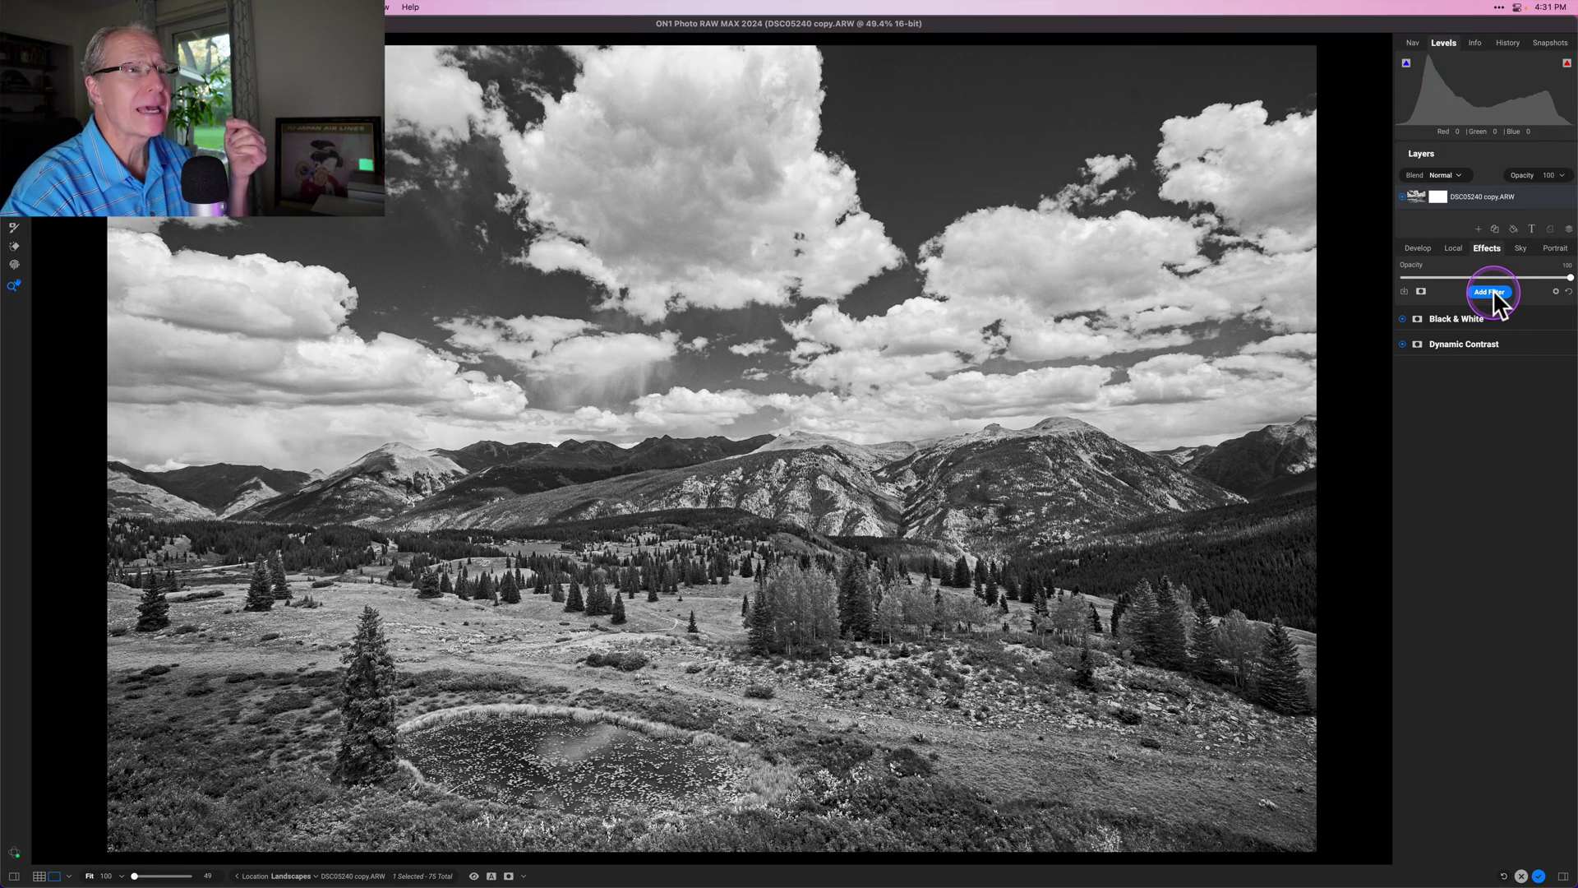
- Cancel the filter browser and delete the Black & White filter from the Effects stack
{"action": "left_click", "coordinate": [1493, 289]}
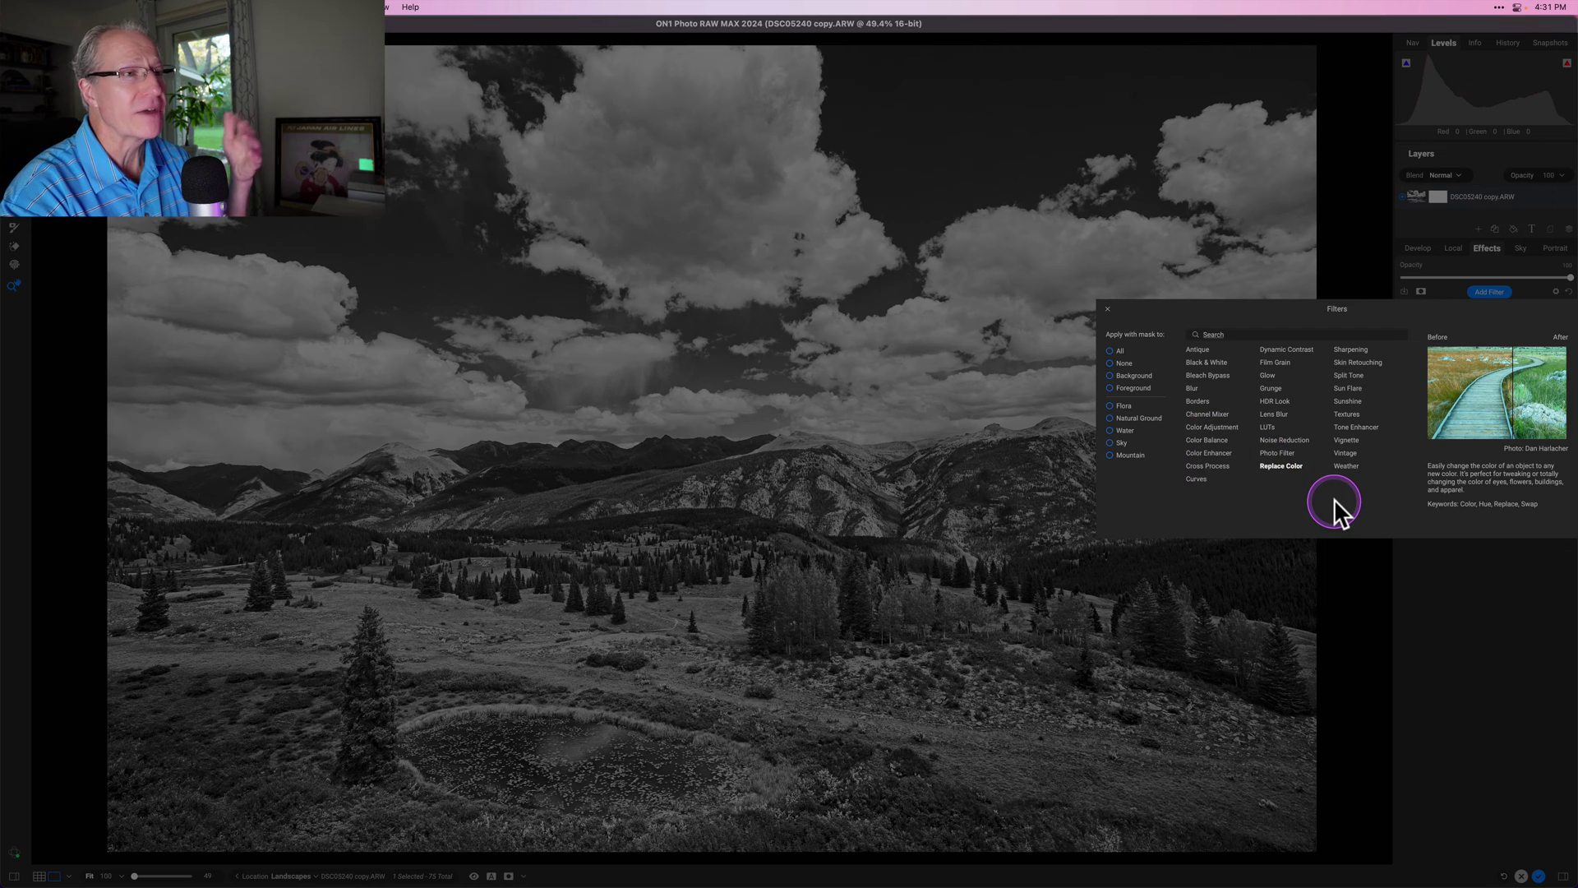
{"action": "key", "text": "Escape"}
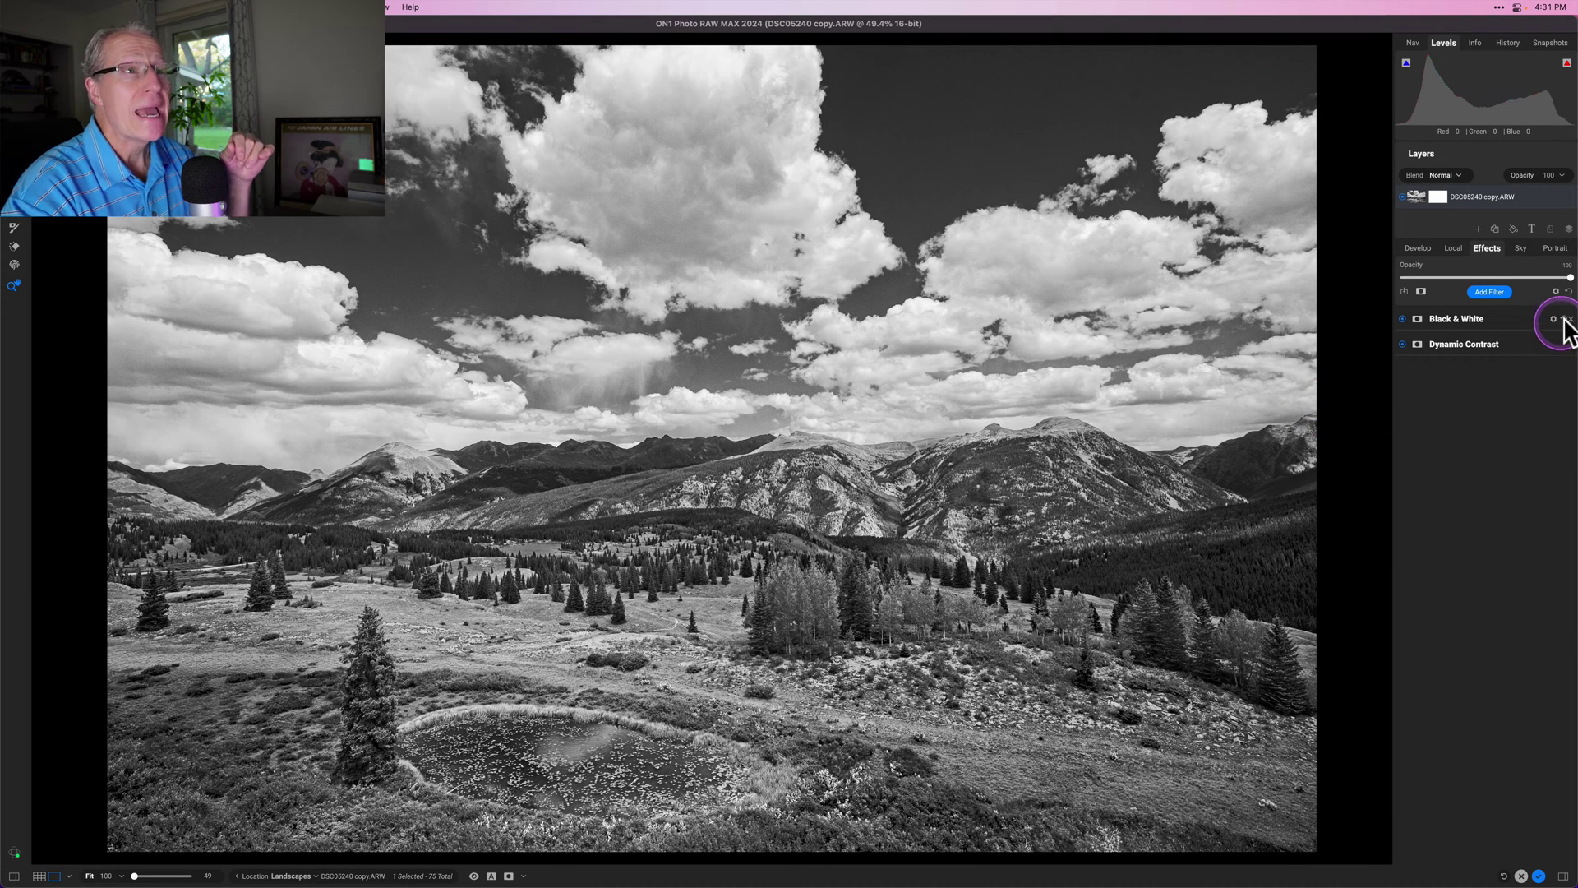
{"action": "left_click", "coordinate": [1570, 319]}
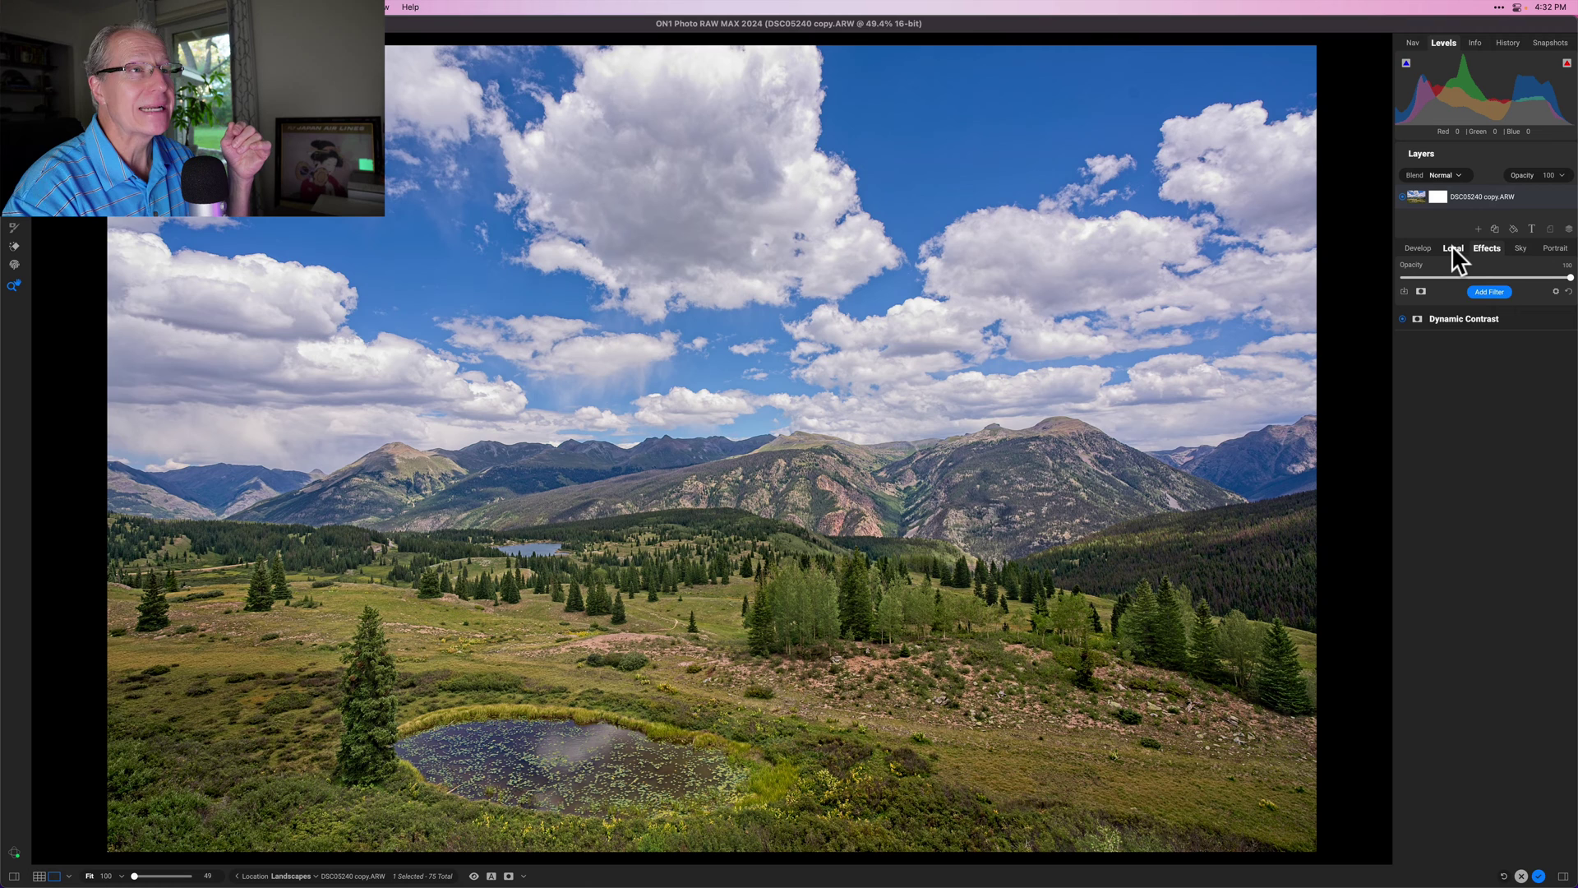
- Add an HDR Look filter masked to Flora, Natural Ground and Mountain
{"action": "left_click", "coordinate": [1489, 292]}
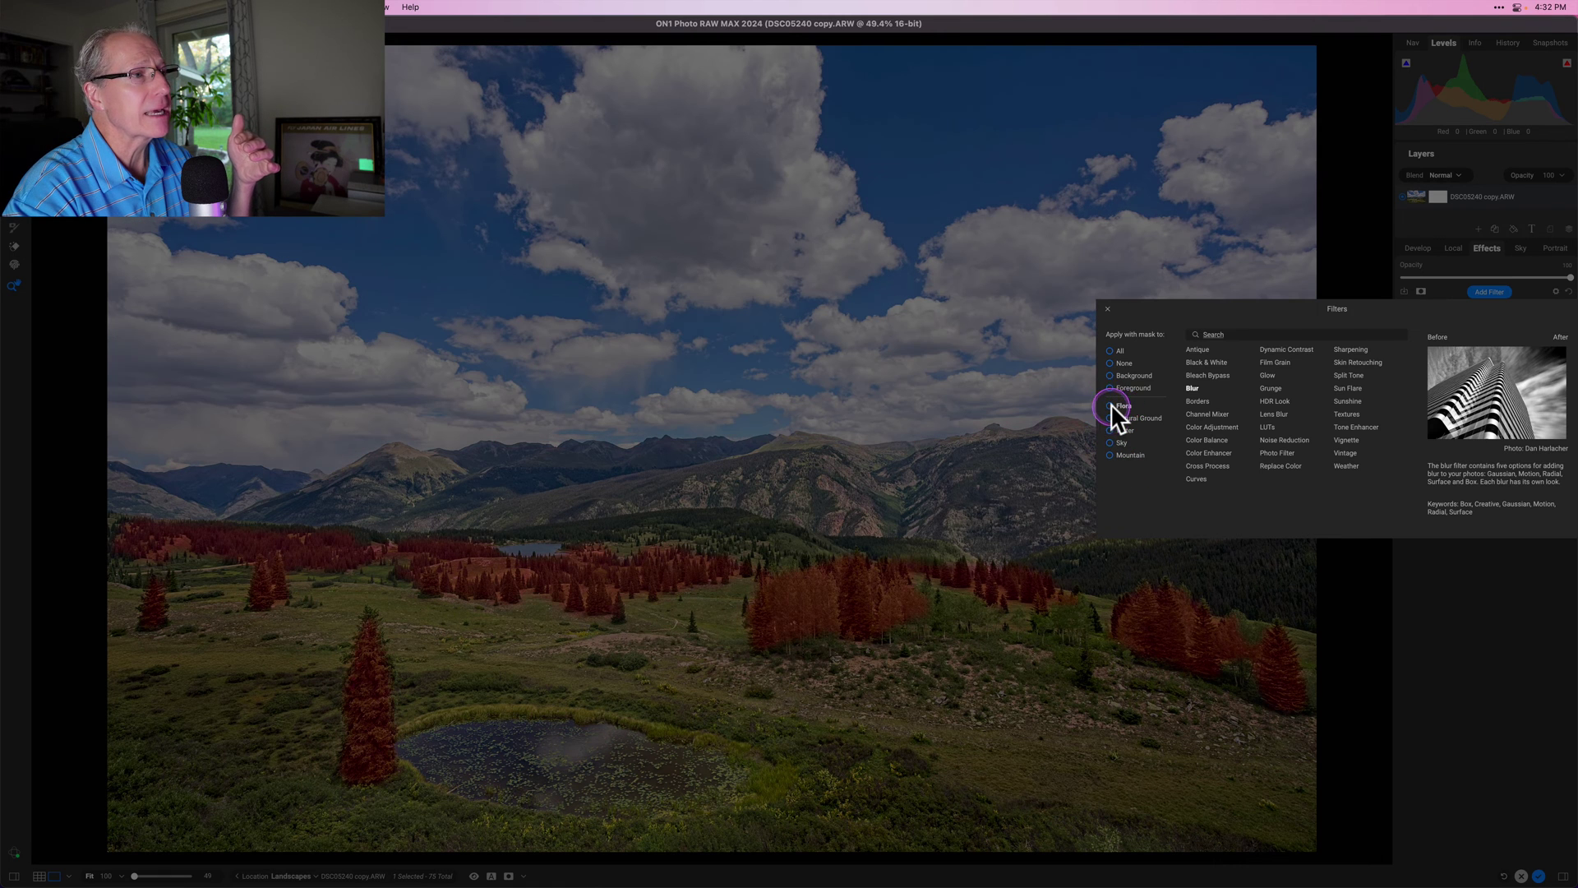
{"action": "left_click", "coordinate": [1111, 409]}
{"action": "left_click", "coordinate": [1108, 418]}
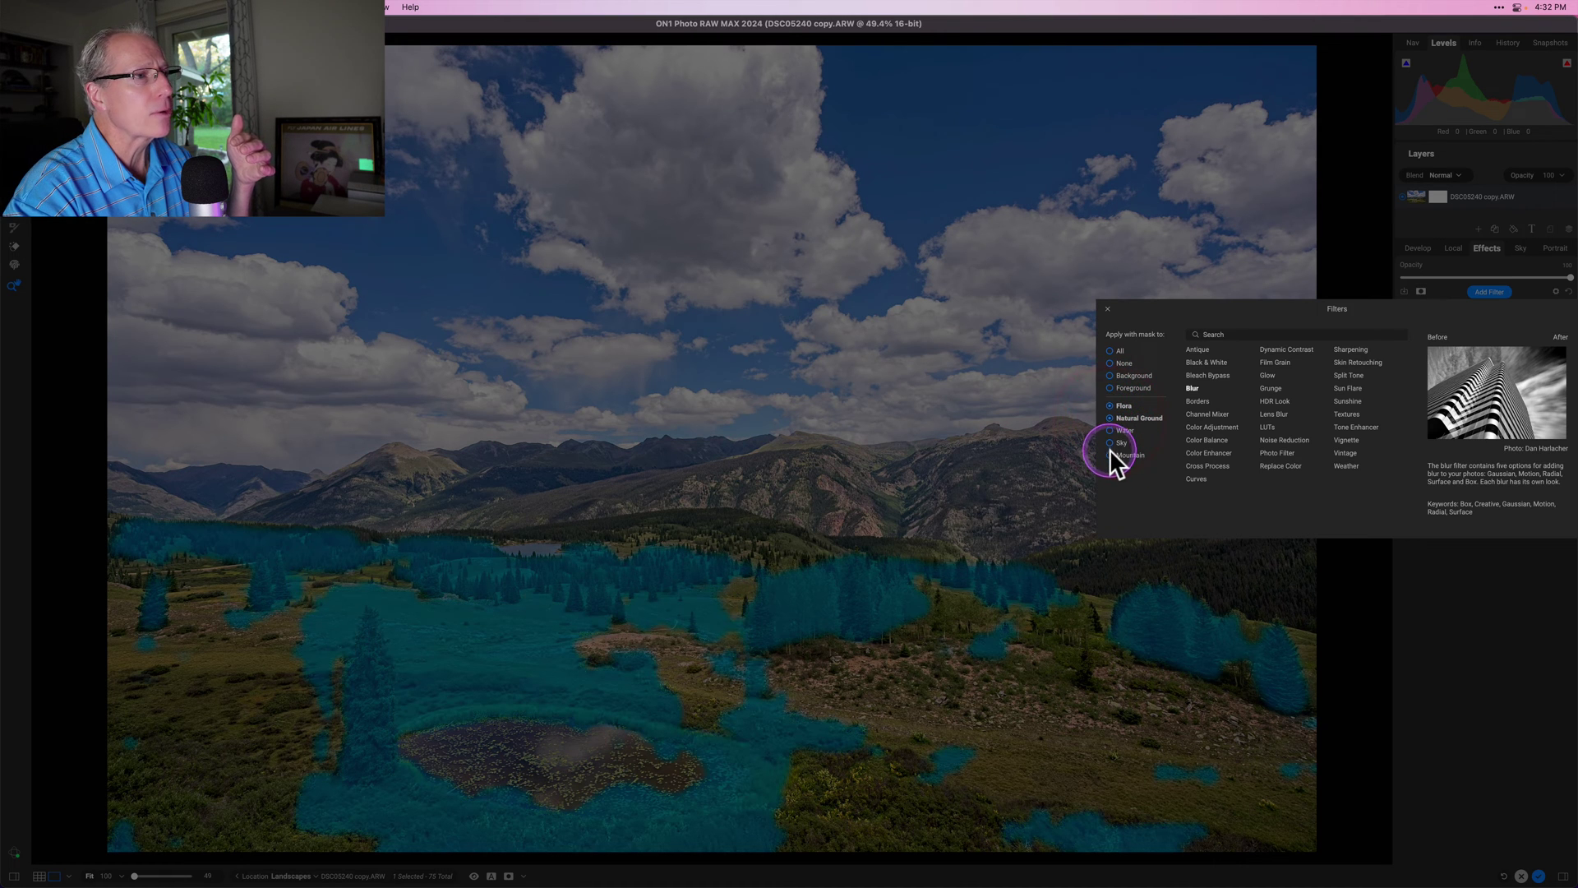
{"action": "left_click", "coordinate": [1109, 453]}
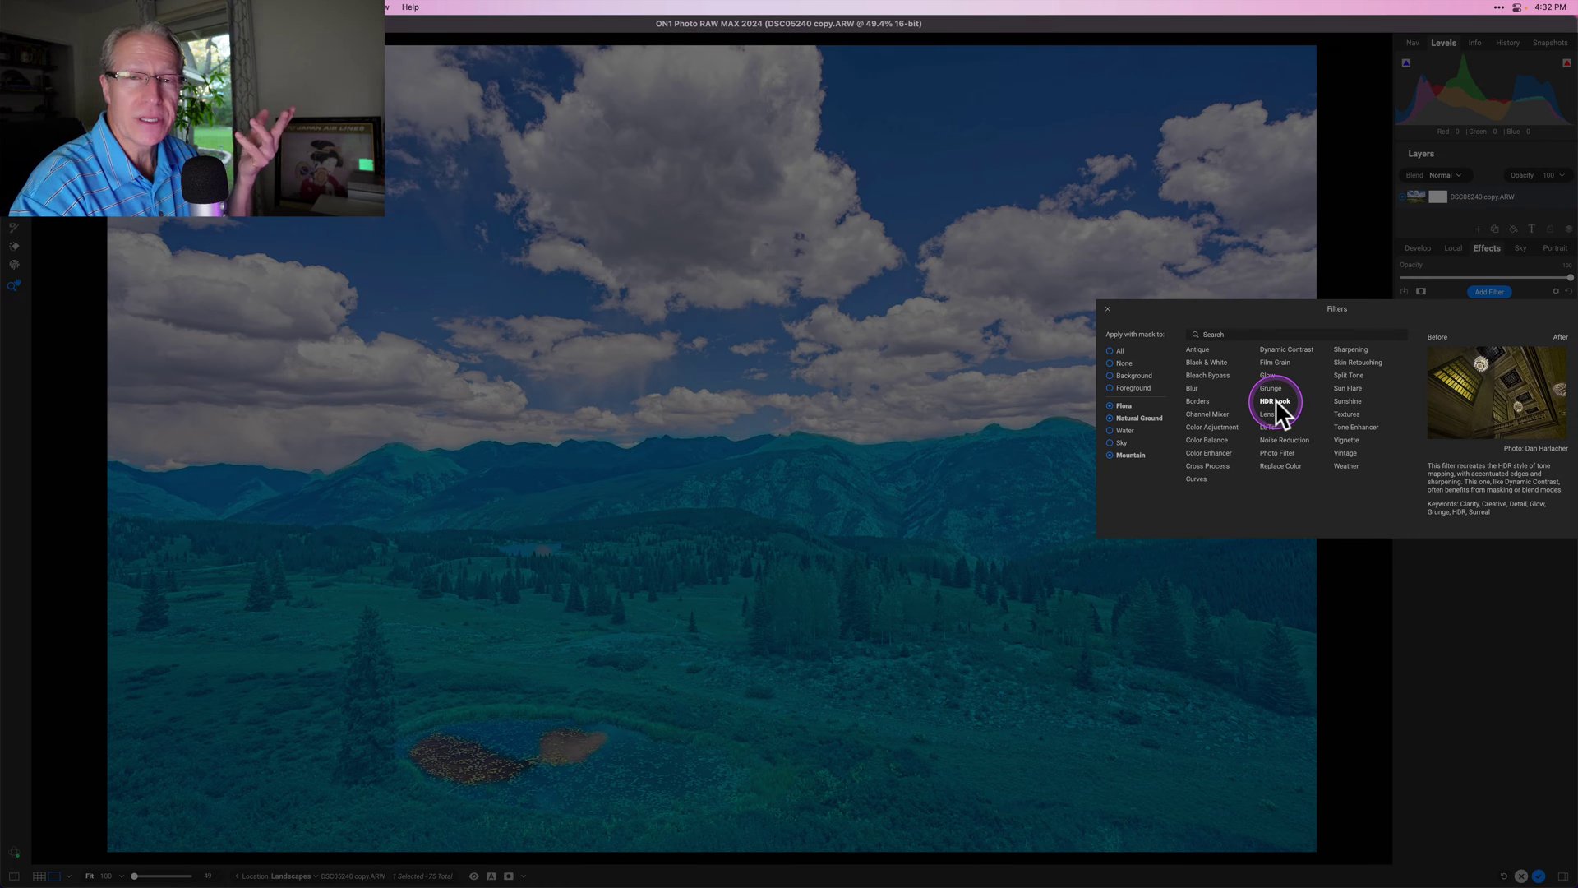
{"action": "left_click", "coordinate": [1275, 403]}
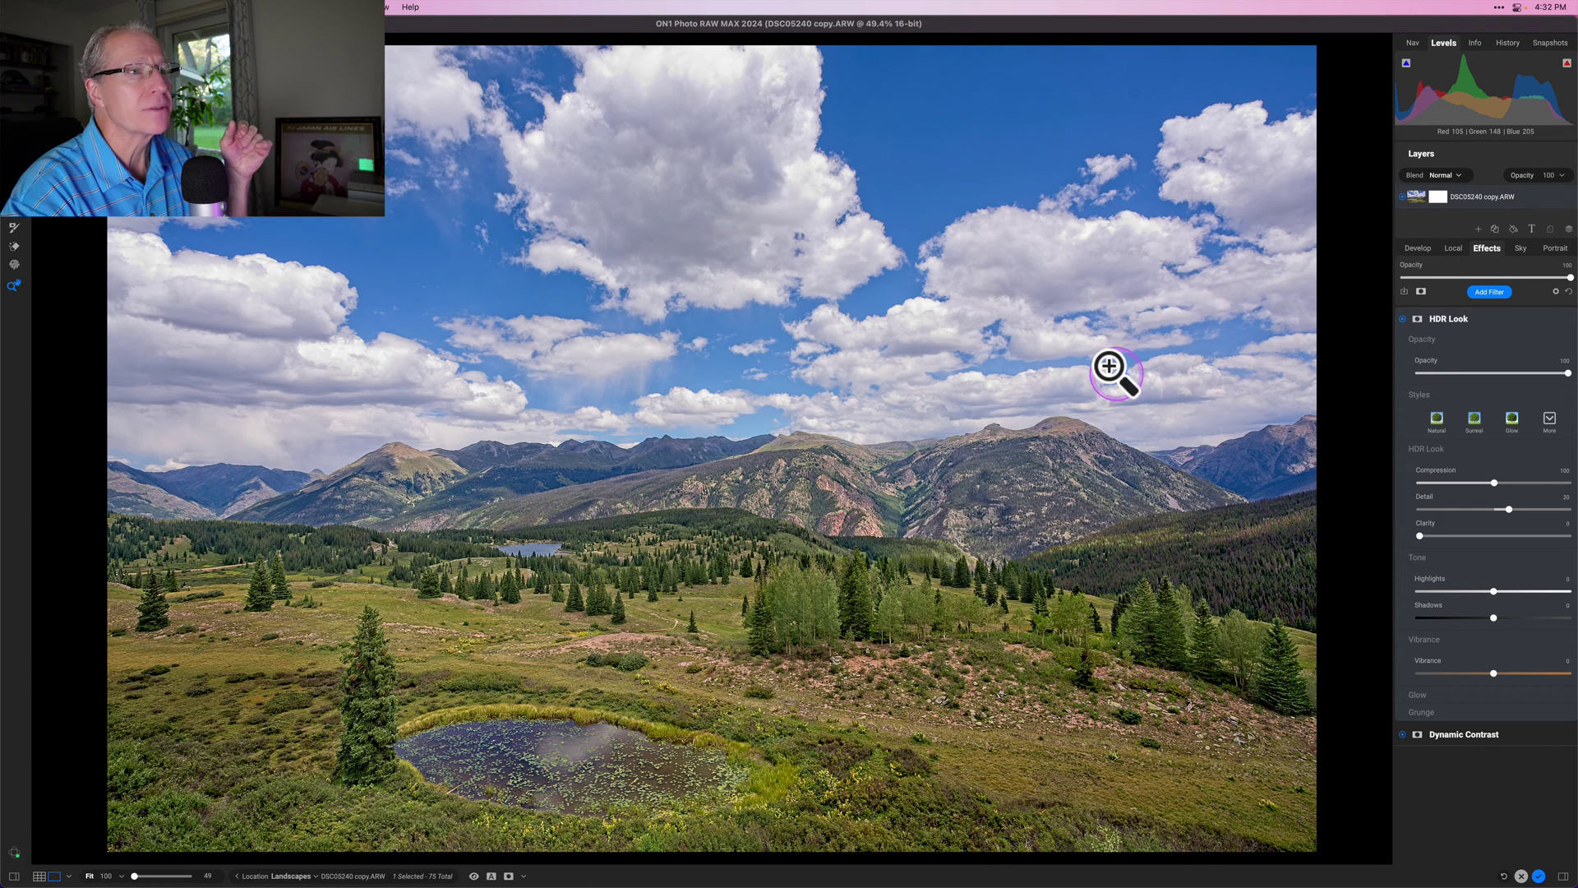
{"action": "left_click", "coordinate": [1415, 322]}
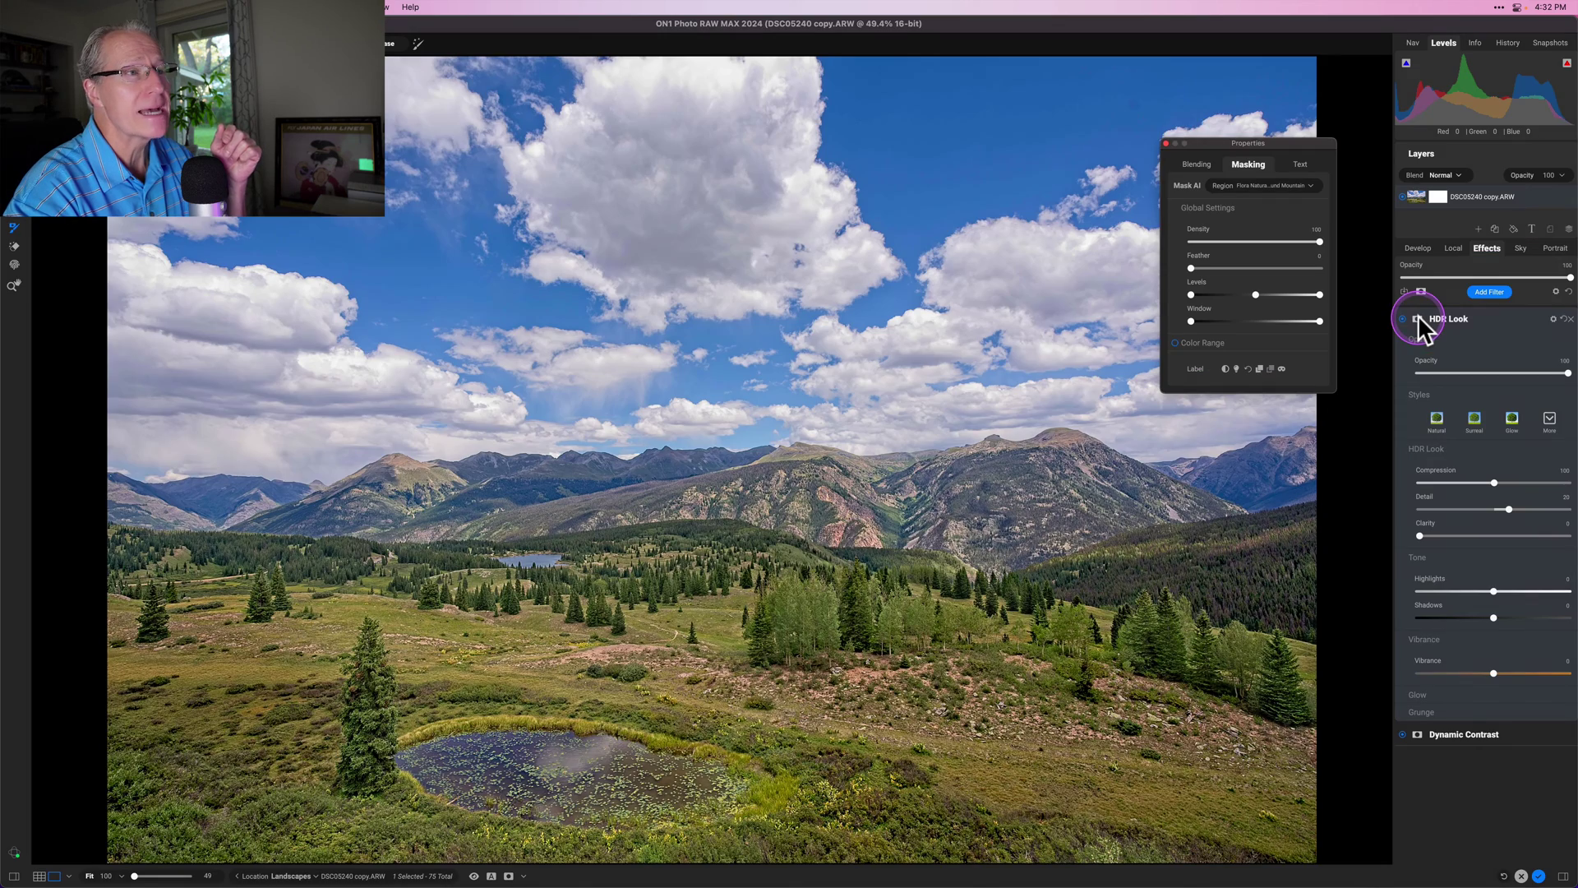
{"action": "left_click", "coordinate": [1303, 355]}
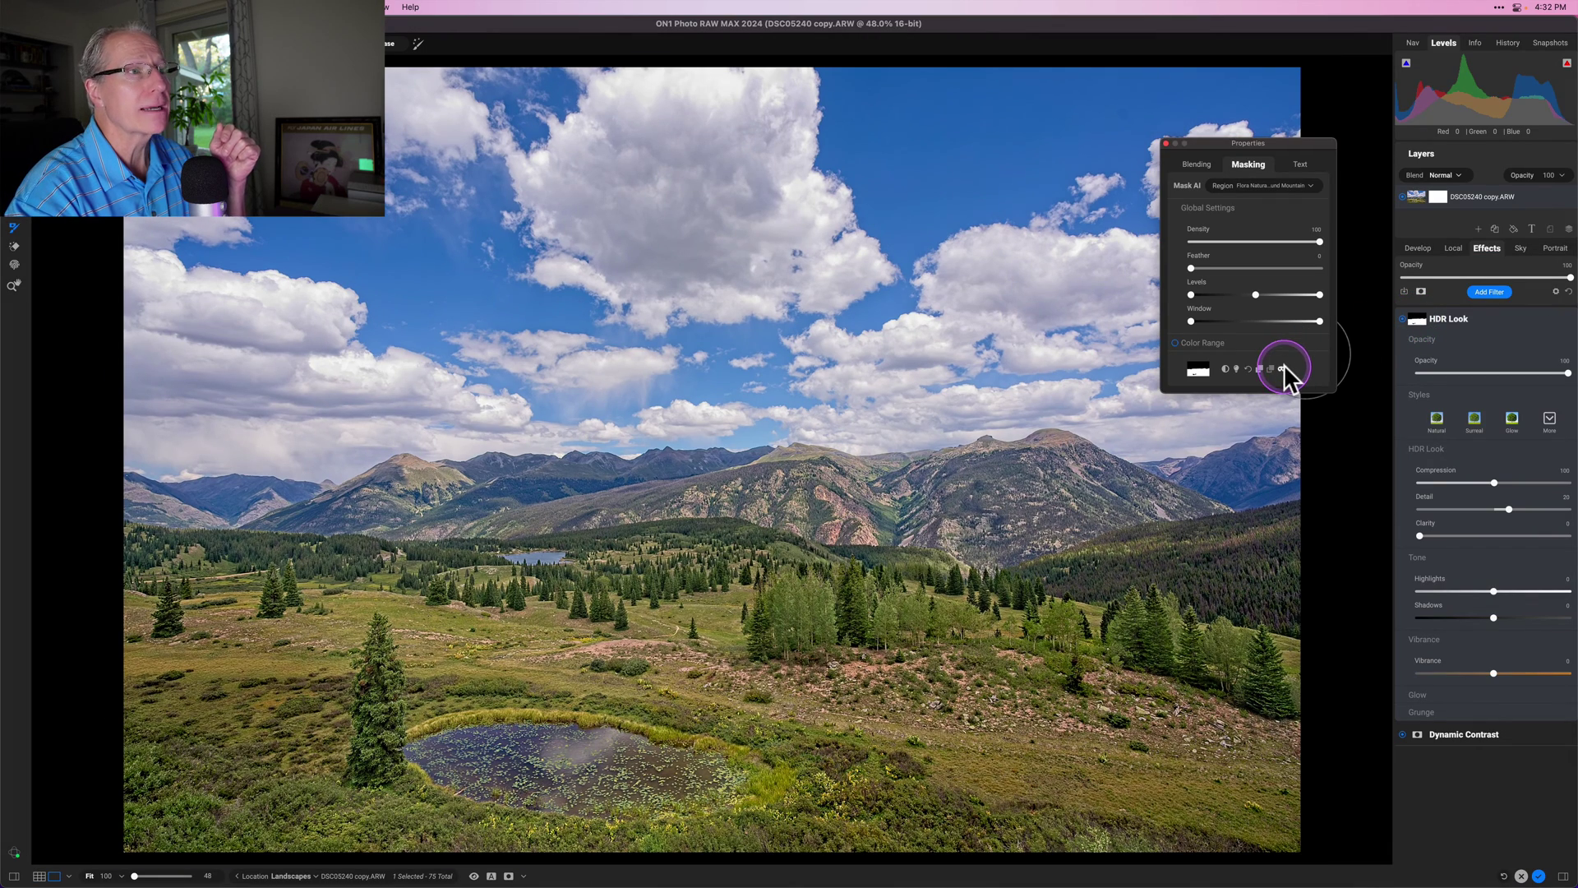
{"action": "left_click", "coordinate": [1281, 367]}
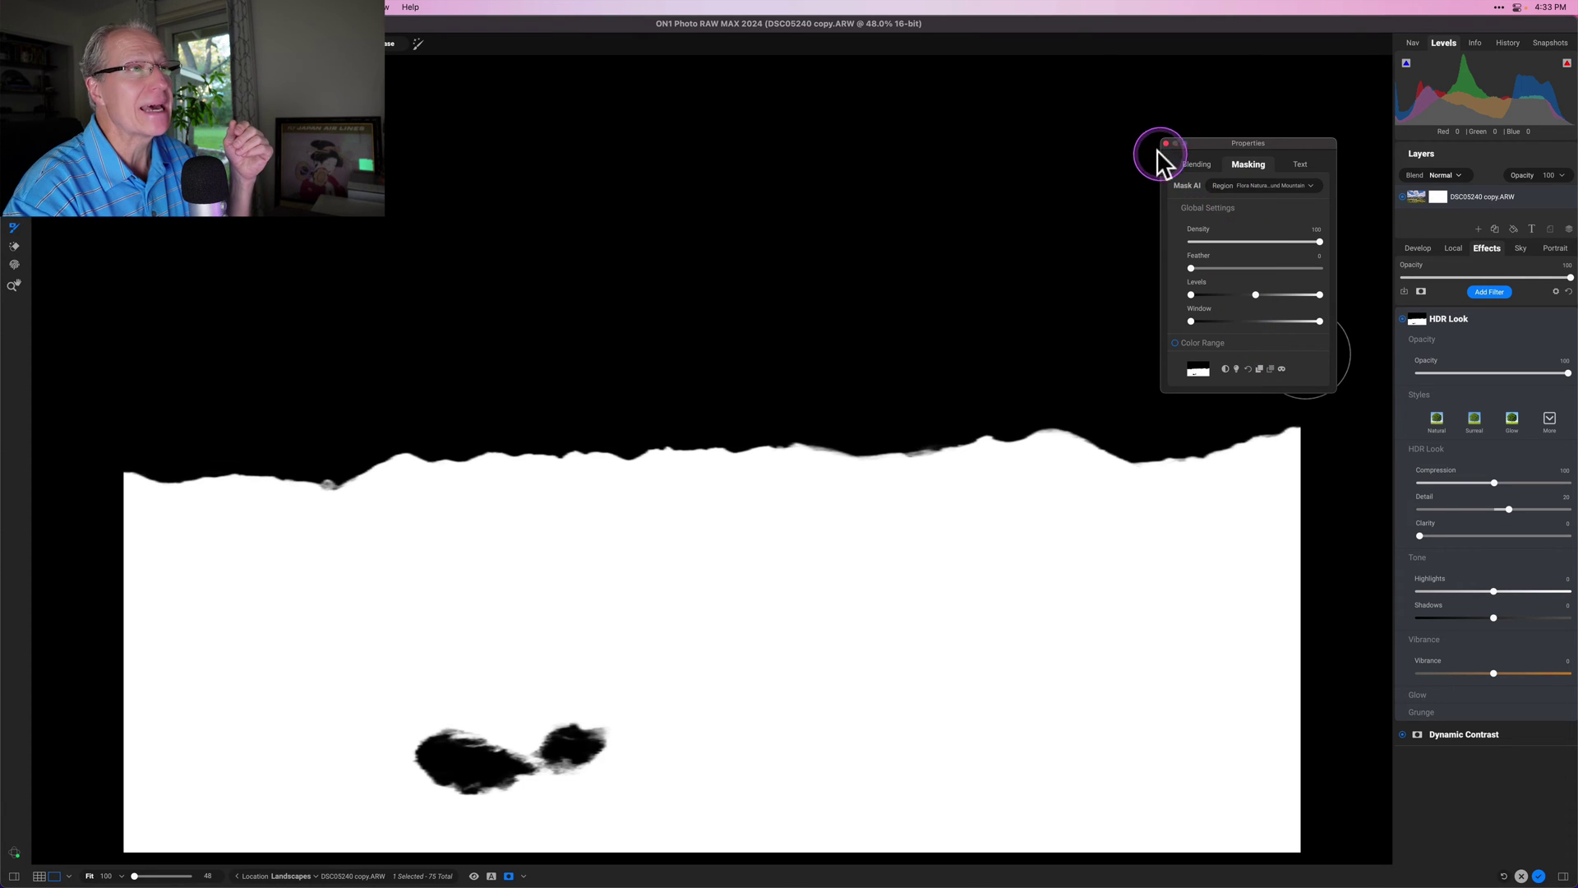
{"action": "left_click", "coordinate": [1159, 147]}
{"action": "left_click", "coordinate": [1280, 367]}
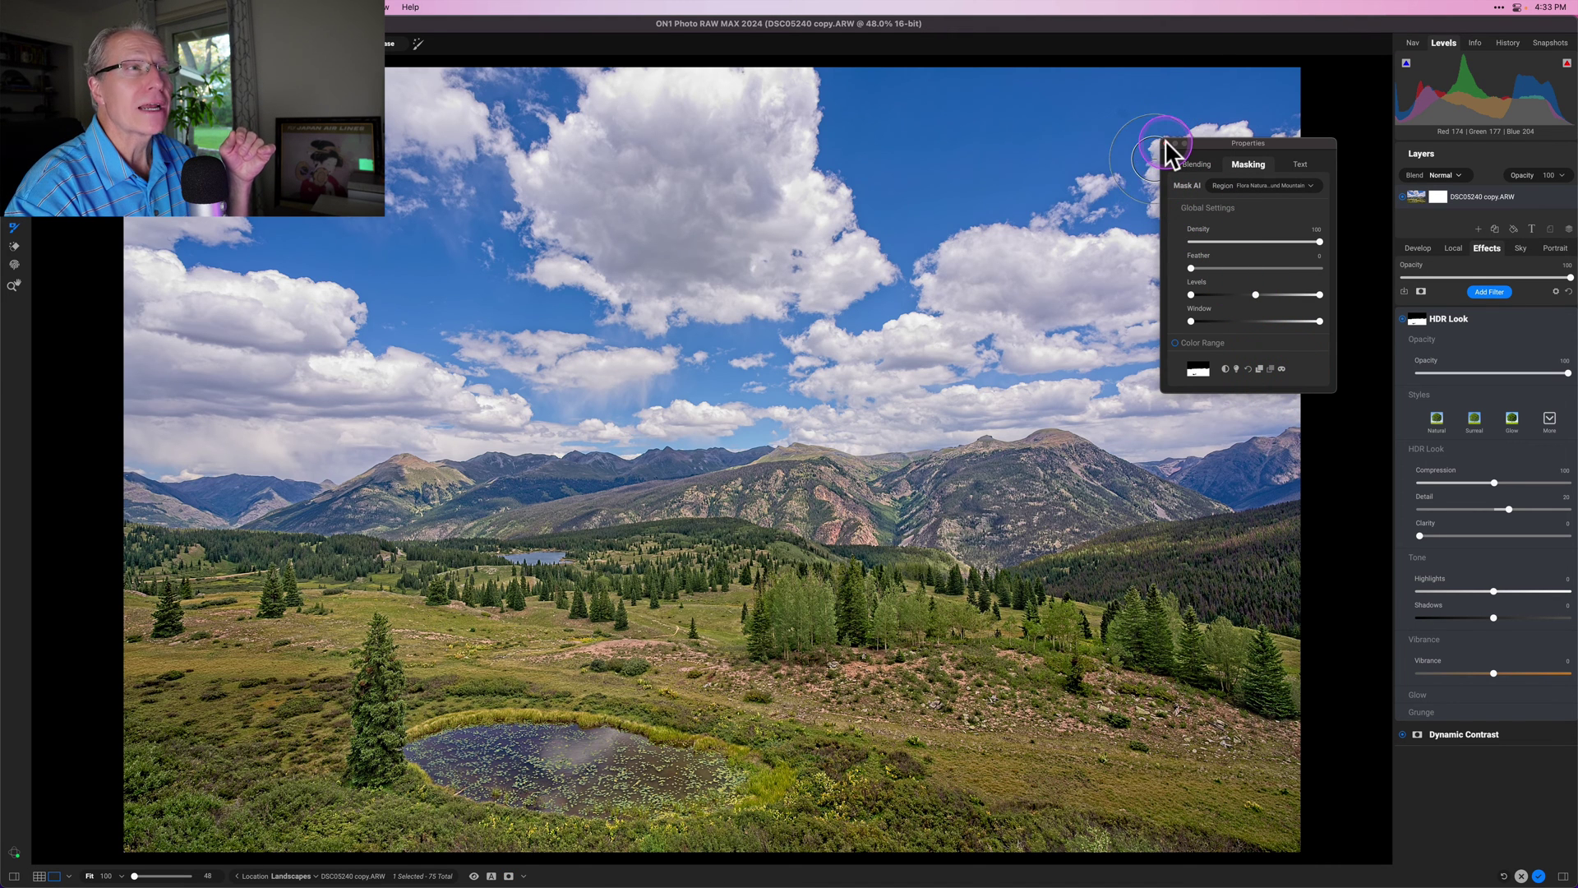
{"action": "left_click", "coordinate": [1166, 143]}
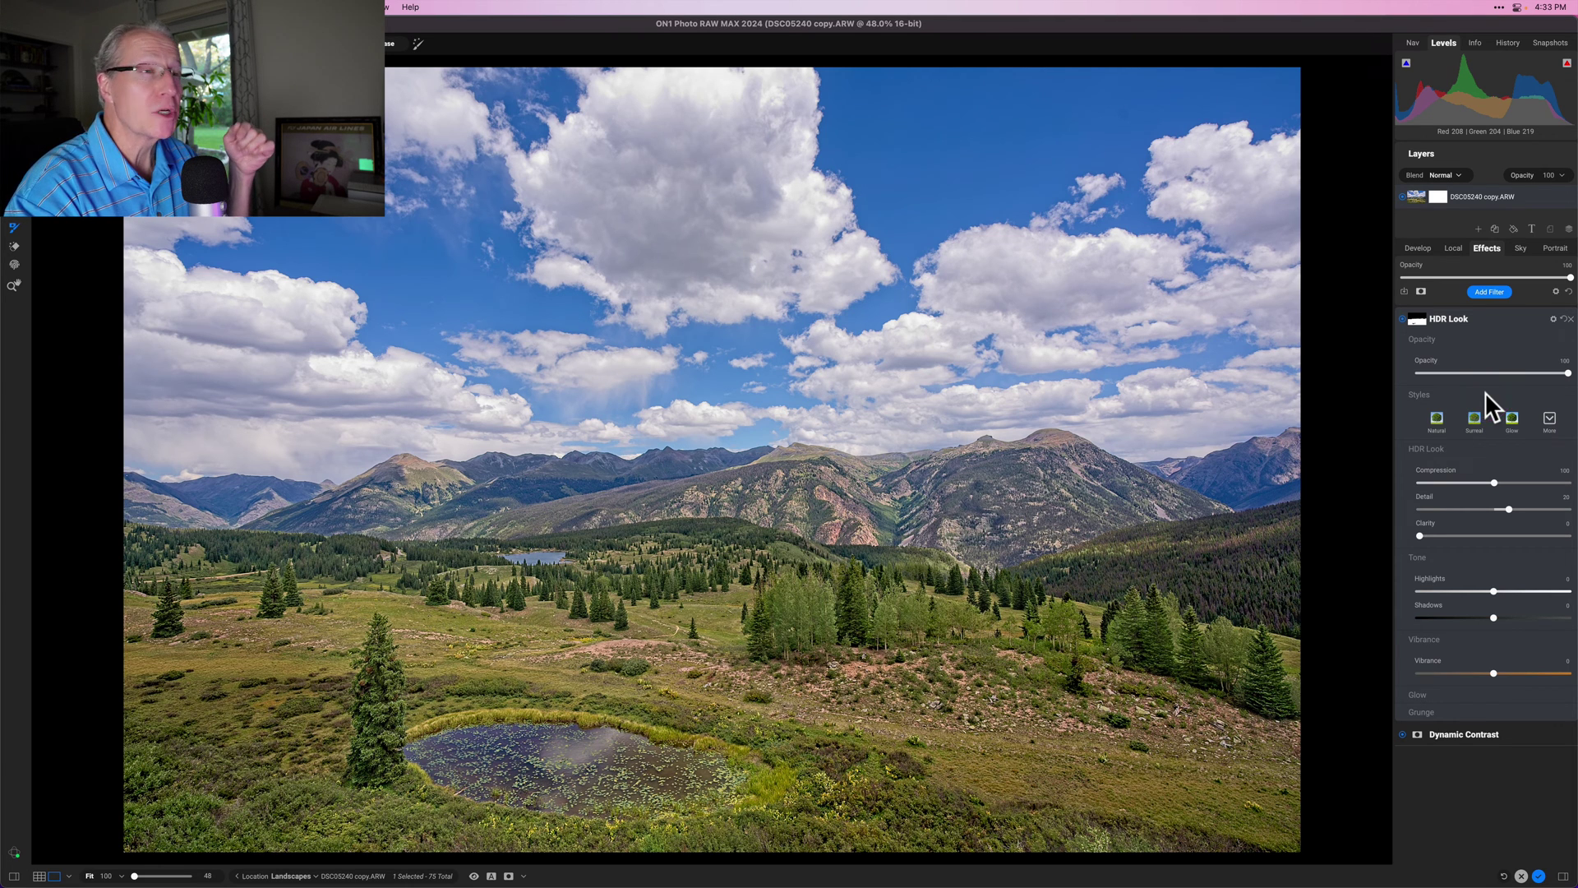
{"action": "left_click", "coordinate": [1419, 314]}
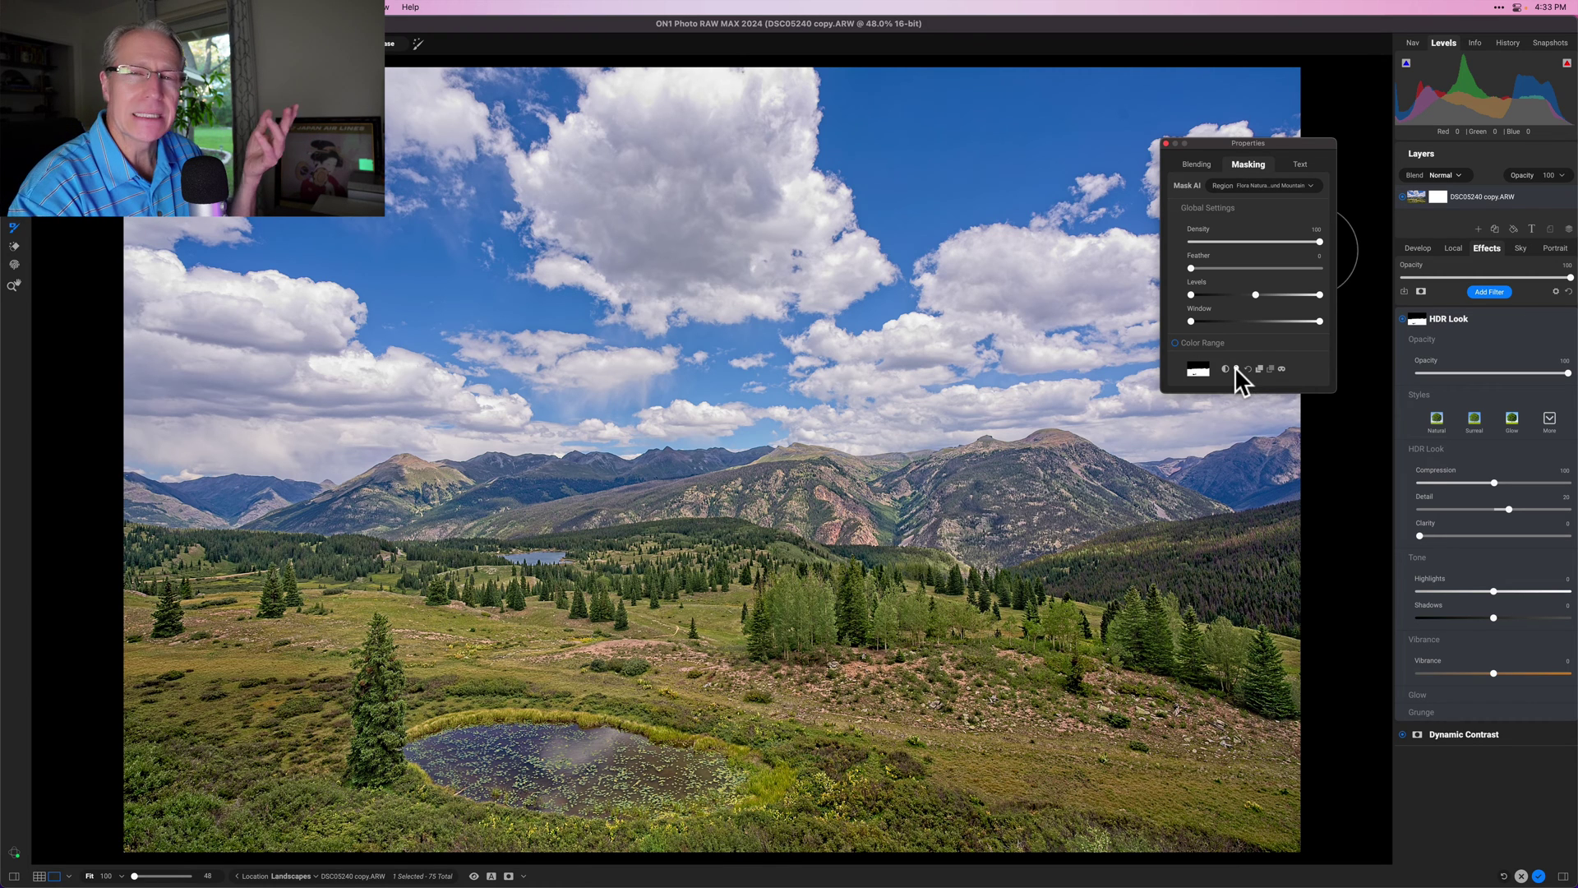
{"action": "left_click", "coordinate": [1166, 143]}
{"action": "left_click", "coordinate": [1440, 421]}
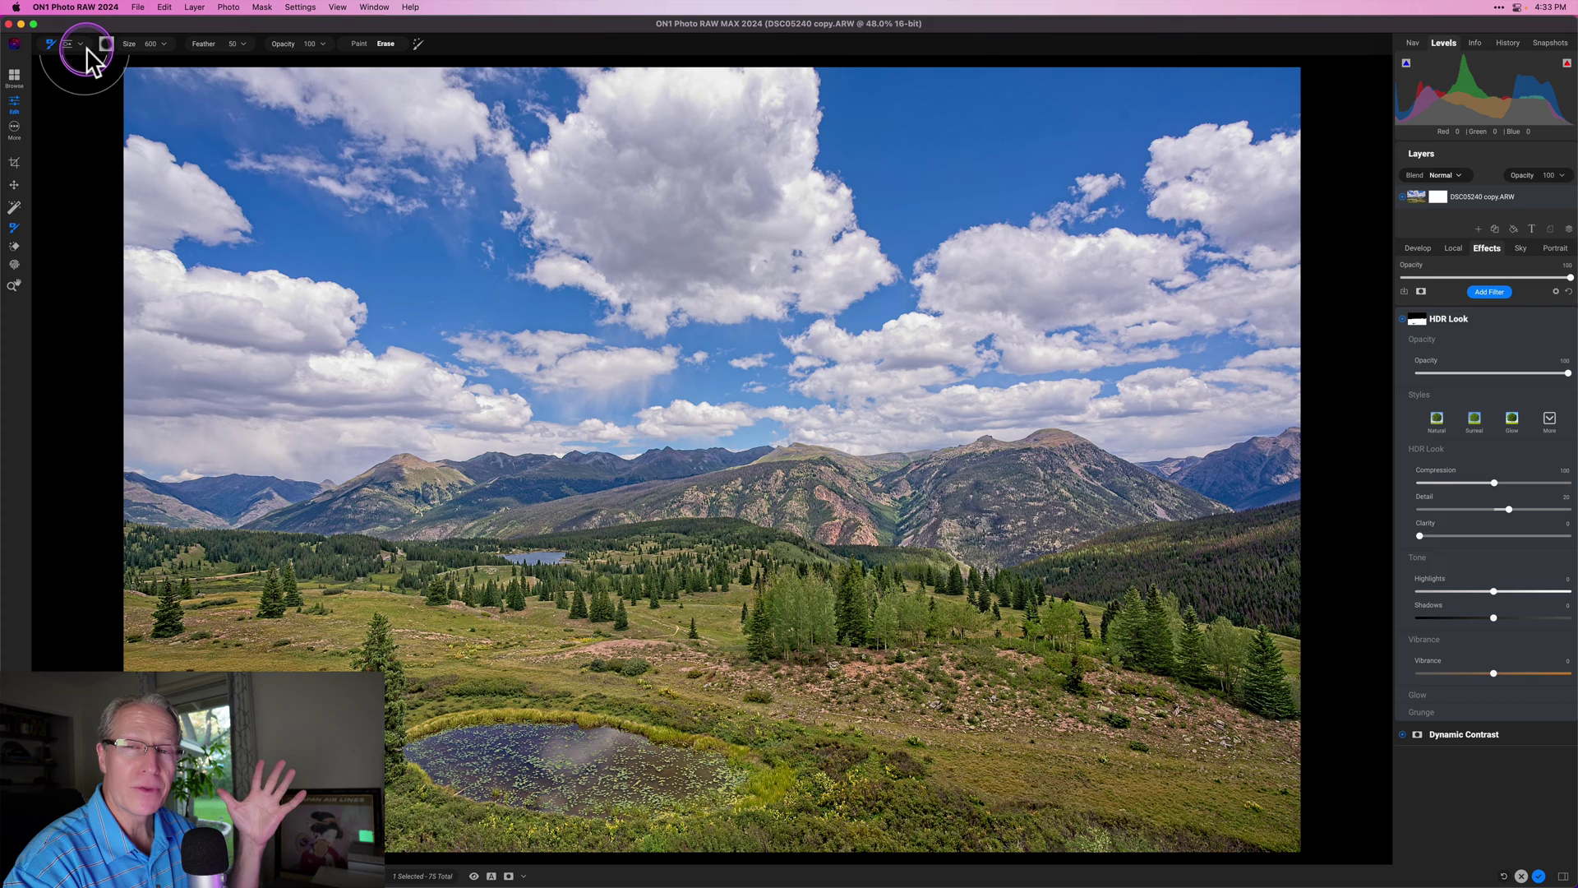
{"action": "left_click", "coordinate": [79, 42]}
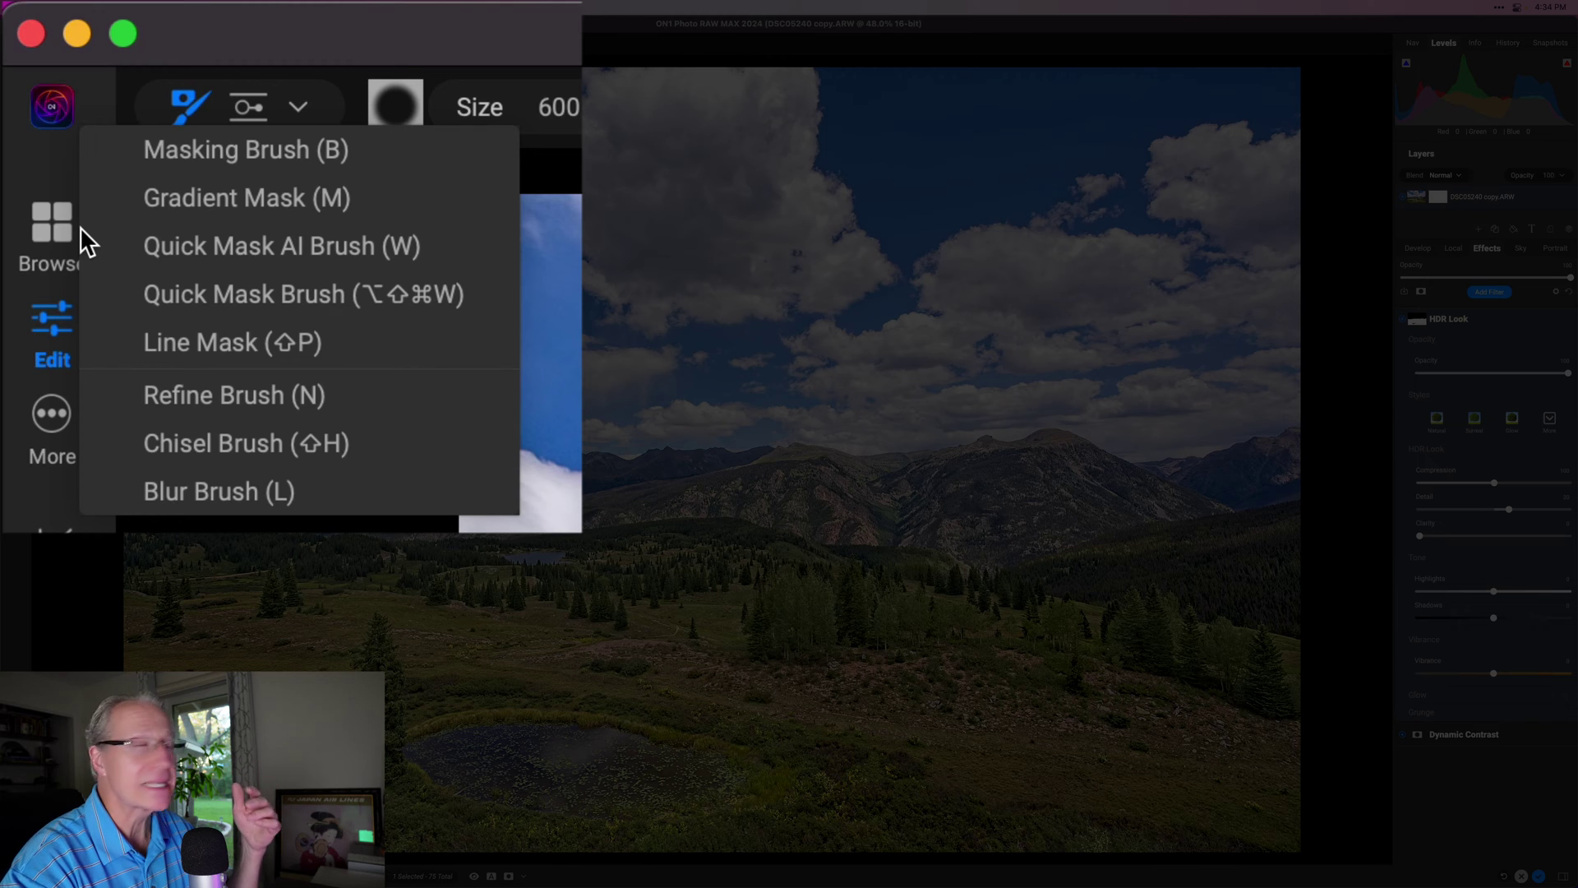
{"action": "key", "text": "Escape"}
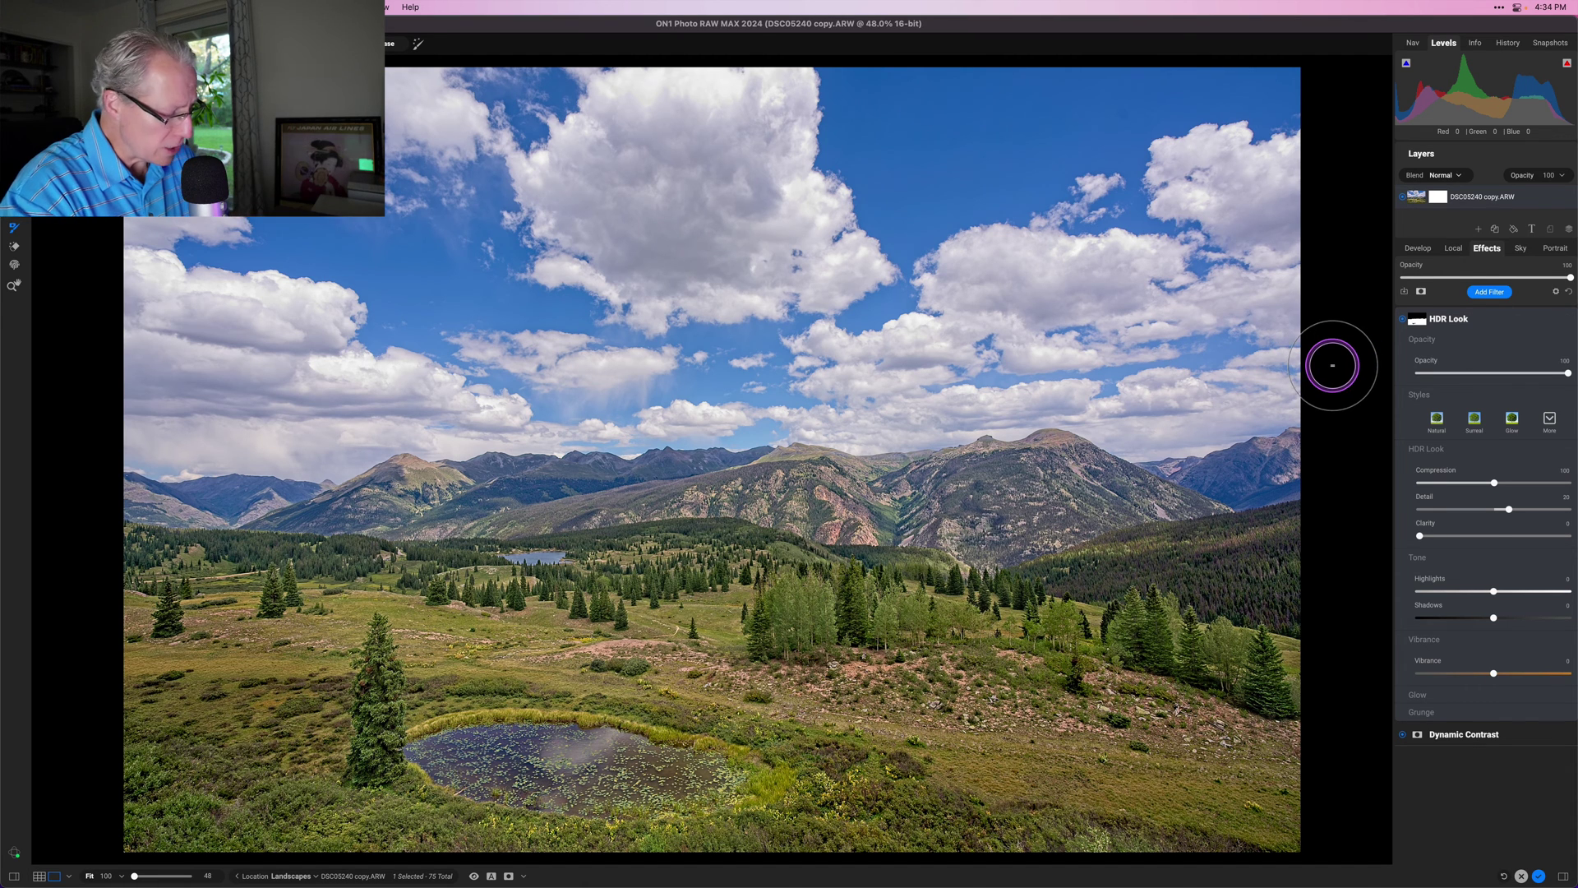
{"action": "key", "text": "z"}
{"action": "scroll", "coordinate": [1325, 358], "scroll_direction": "up", "scroll_amount": 1}
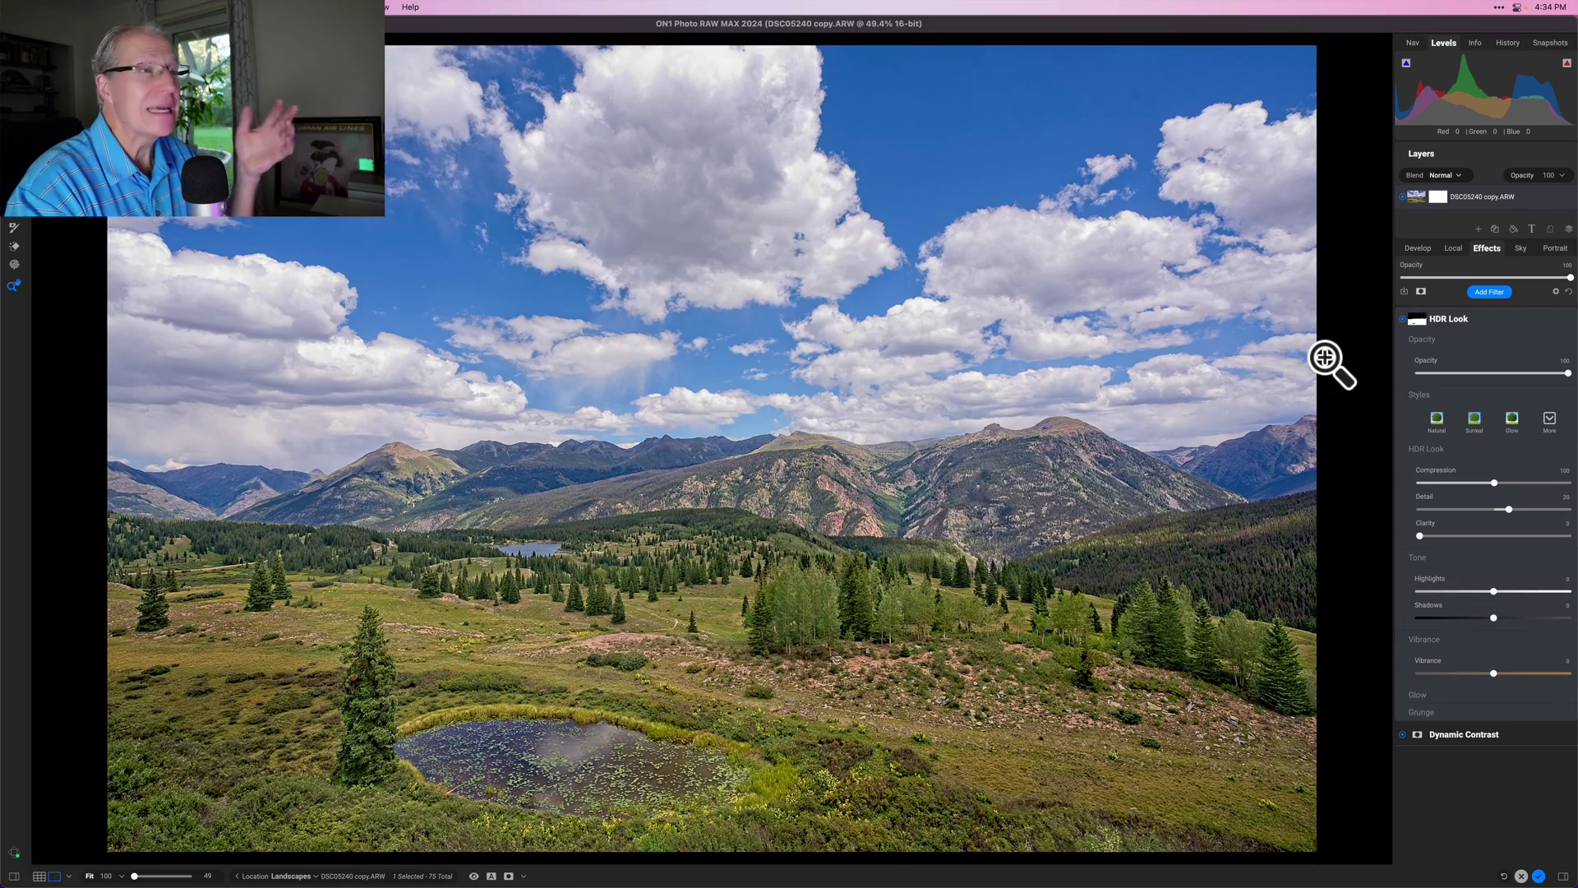
{"action": "key", "text": "backslash"}
{"action": "key", "text": "backslash"}
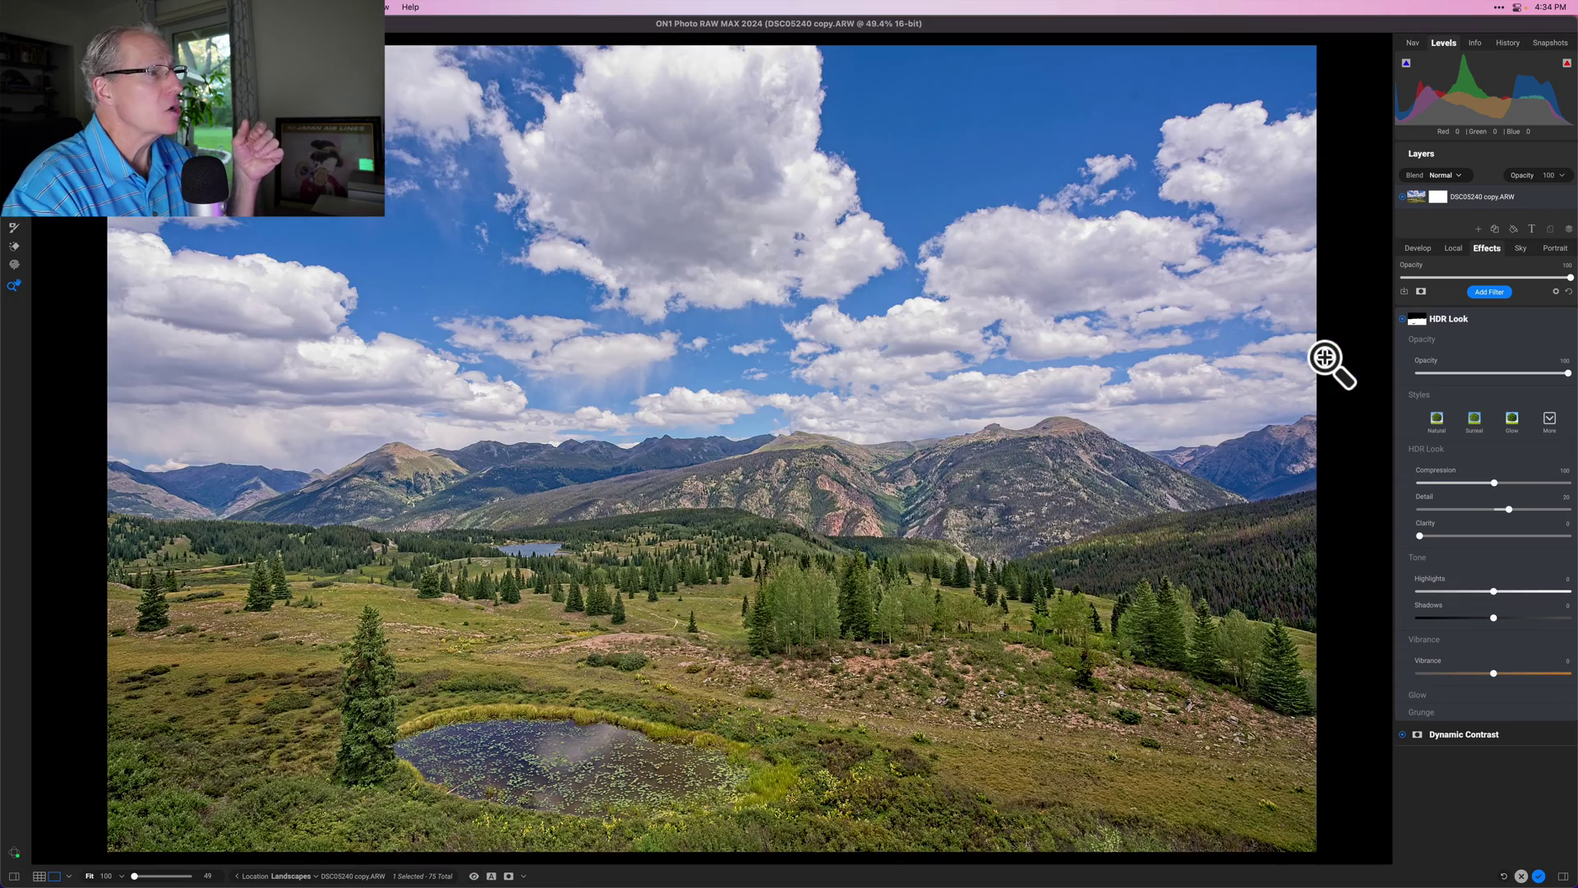
{"action": "key", "text": "backslash"}
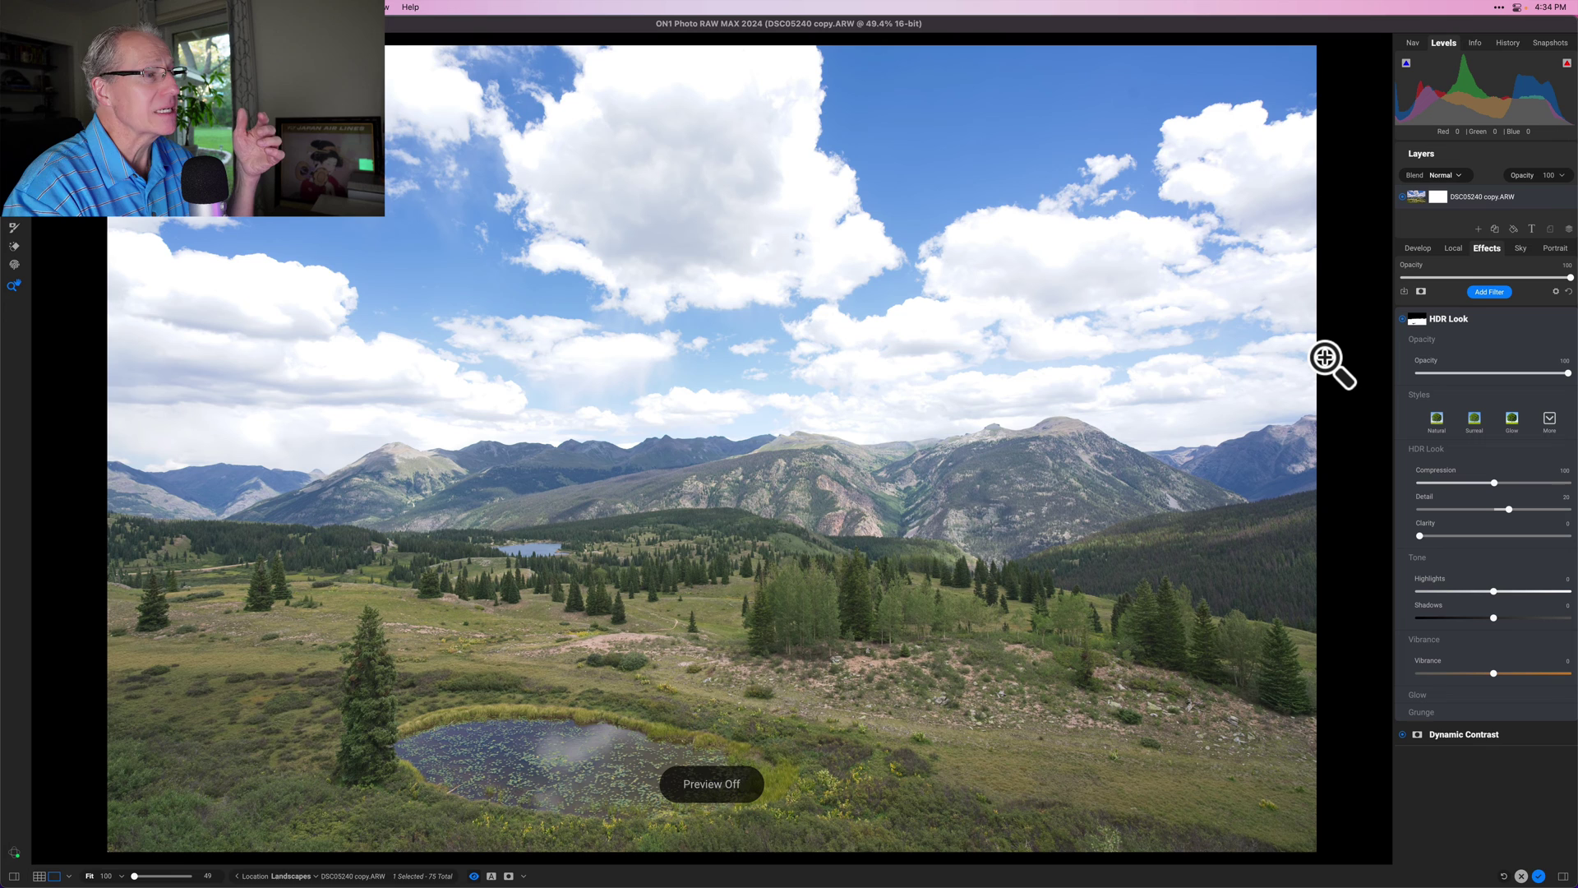
{"action": "key", "text": "backslash"}
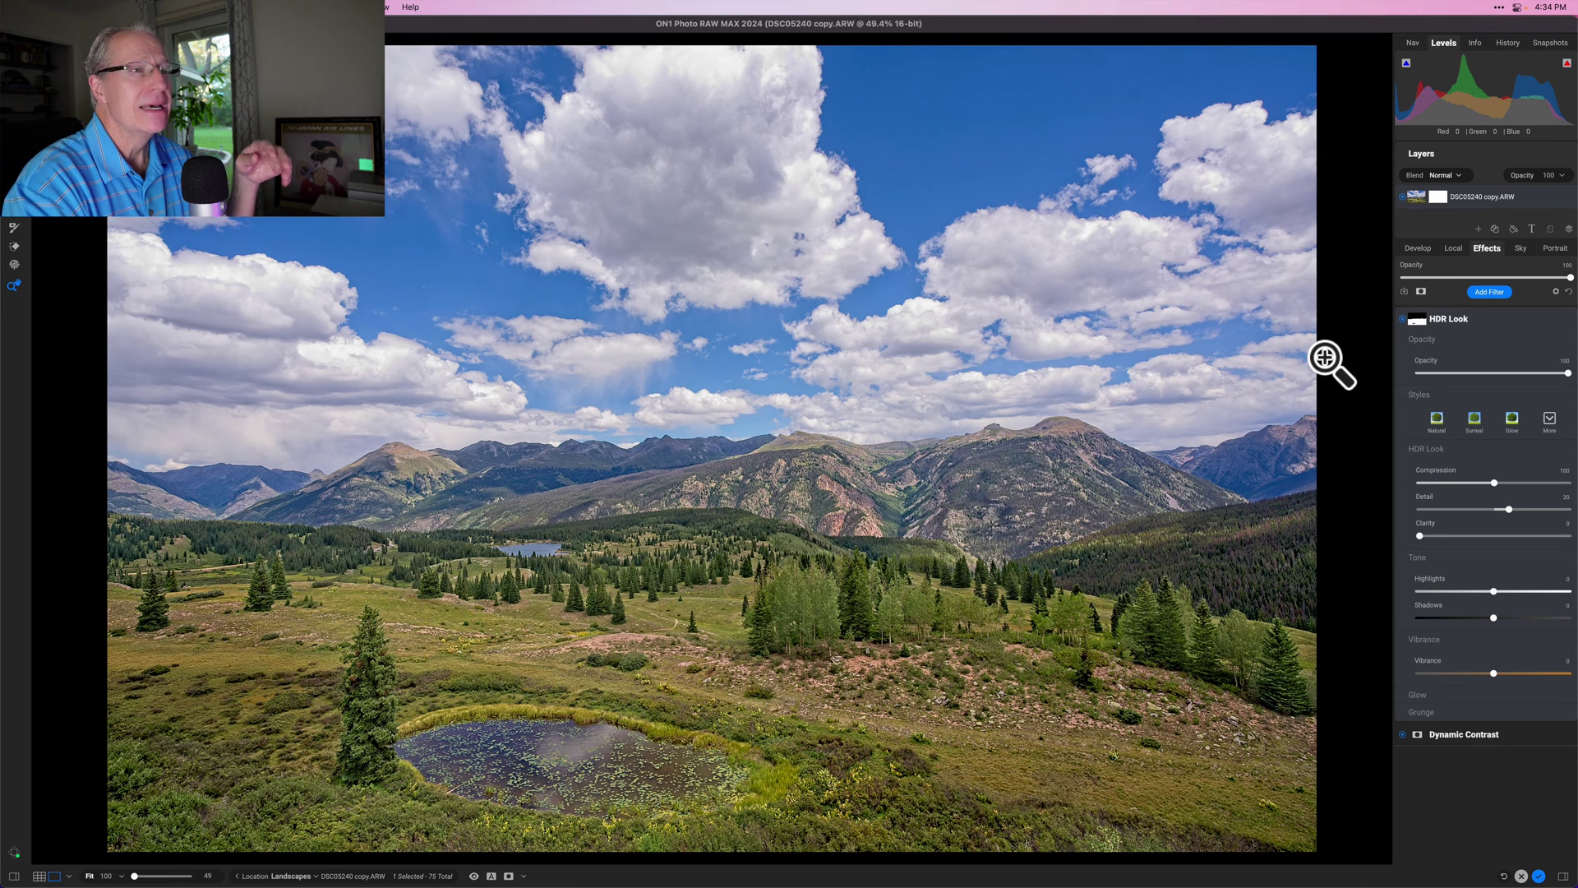